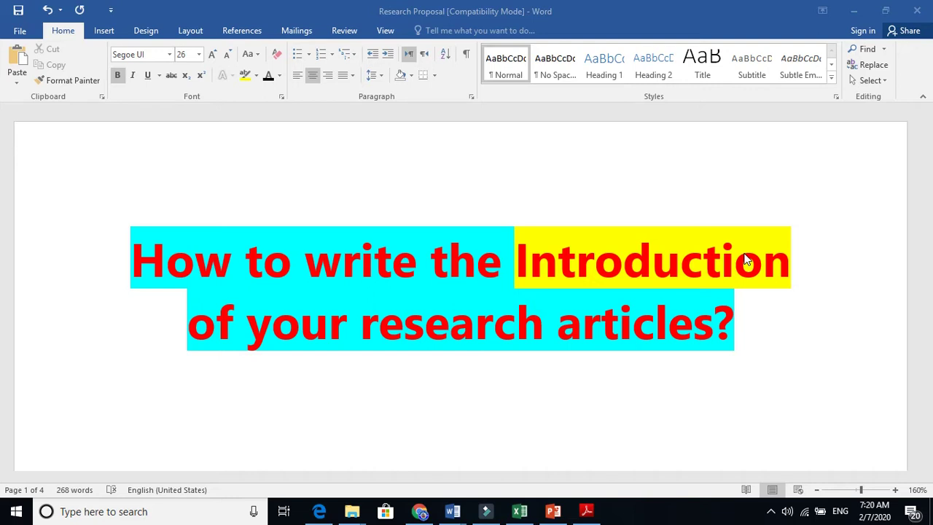
# Step: Bring up the Manuscript for PCCP document in Word
pyautogui.click(634, 248)
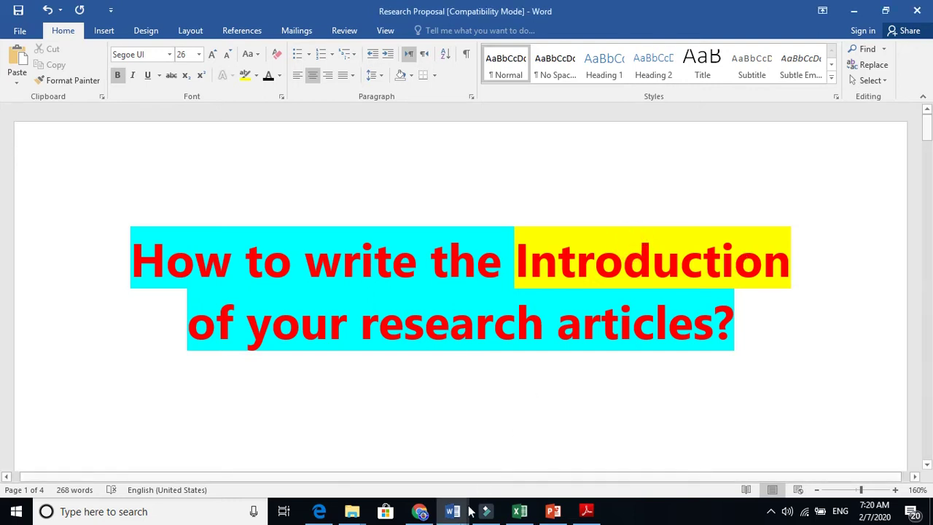
pyautogui.moveTo(452, 514)
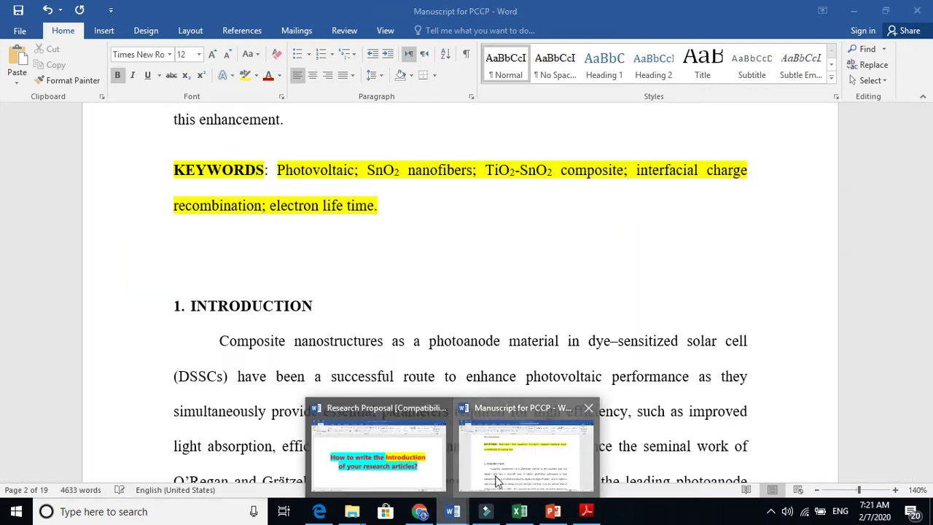
pyautogui.click(495, 459)
pyautogui.click(465, 321)
# Step: Scroll past the abstract and keywords until 1. INTRODUCTION sits at the page top
pyautogui.scroll(10, 464, 321)
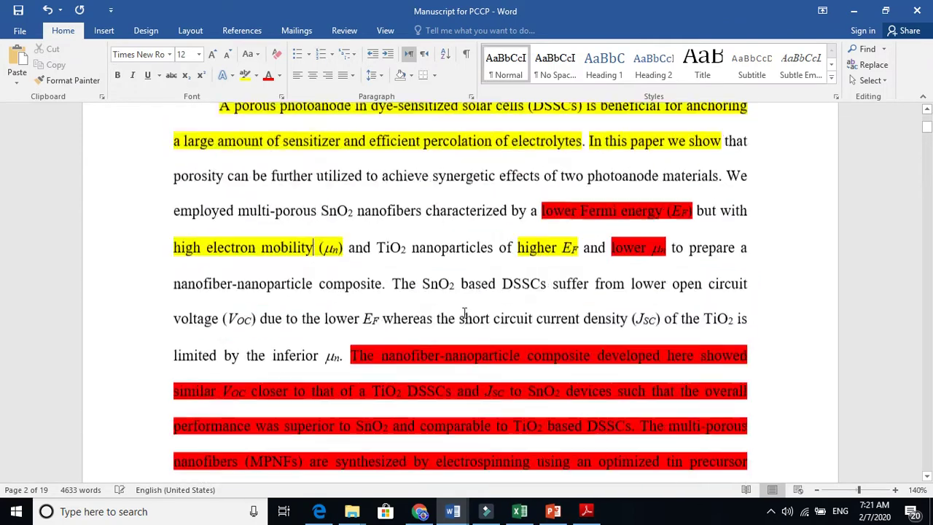
pyautogui.press('pagedown')
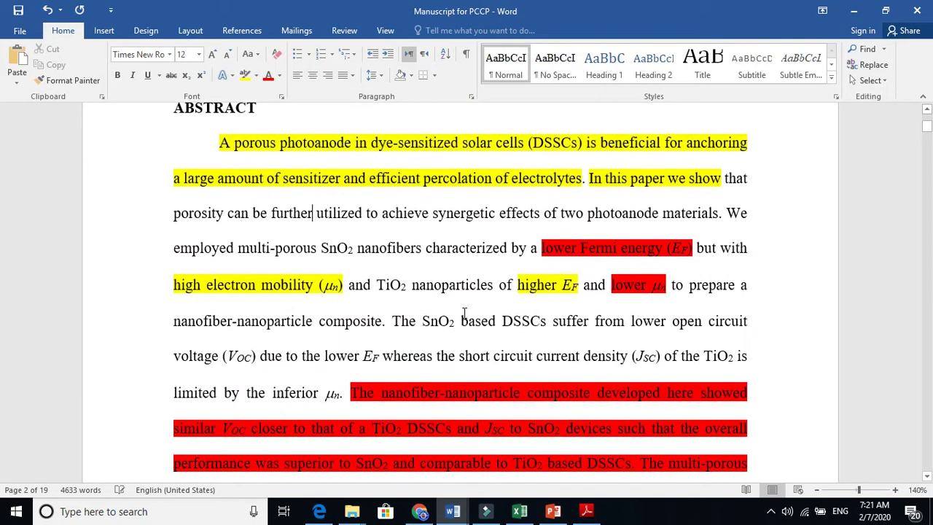
pyautogui.scroll(-5, 464, 314)
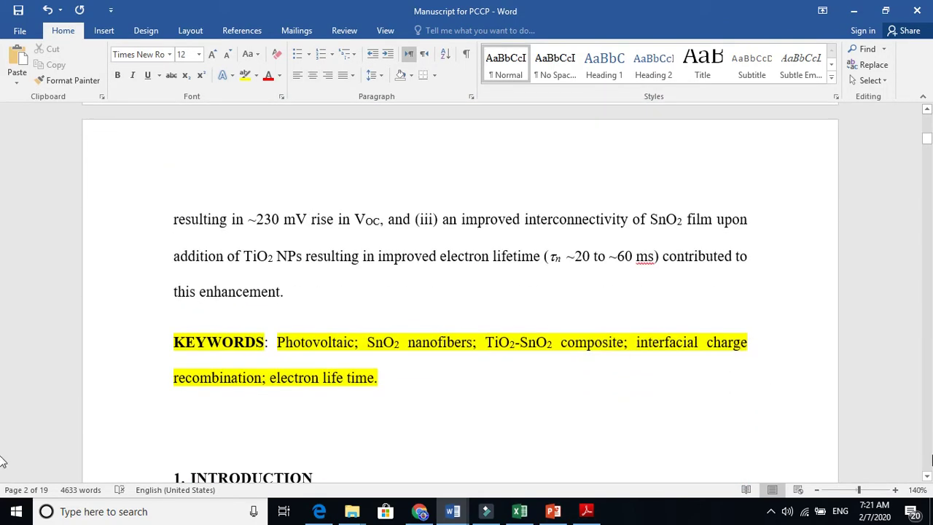
pyautogui.click(928, 477)
pyautogui.click(928, 478)
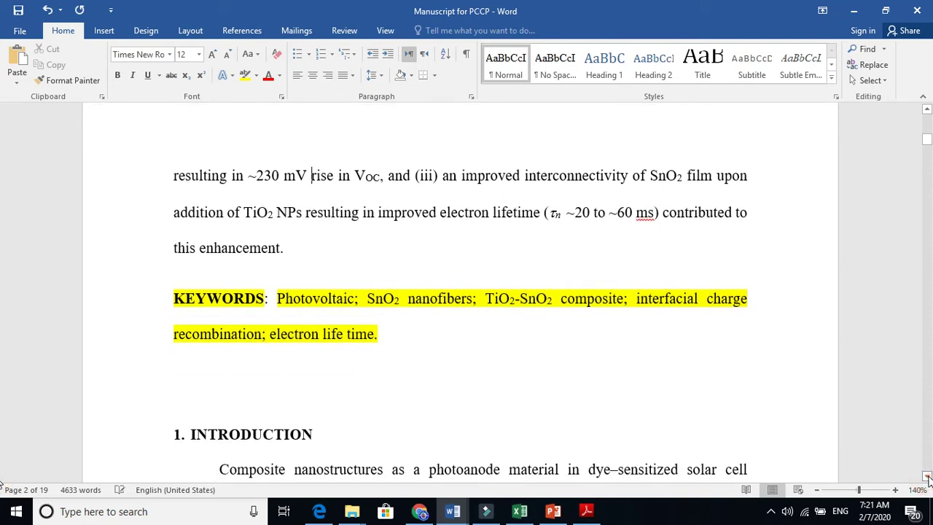
pyautogui.click(928, 477)
pyautogui.click(928, 477)
pyautogui.click(928, 478)
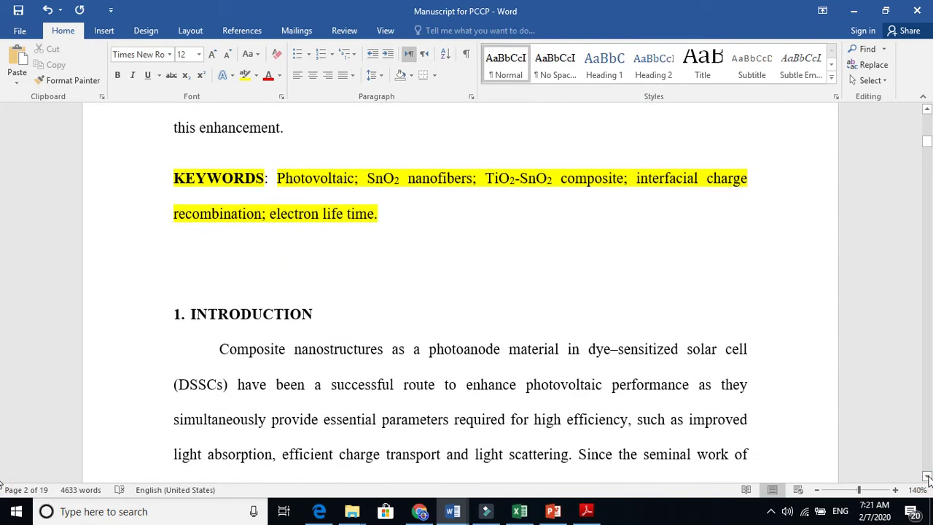
pyautogui.click(928, 477)
pyautogui.click(928, 478)
pyautogui.click(928, 478)
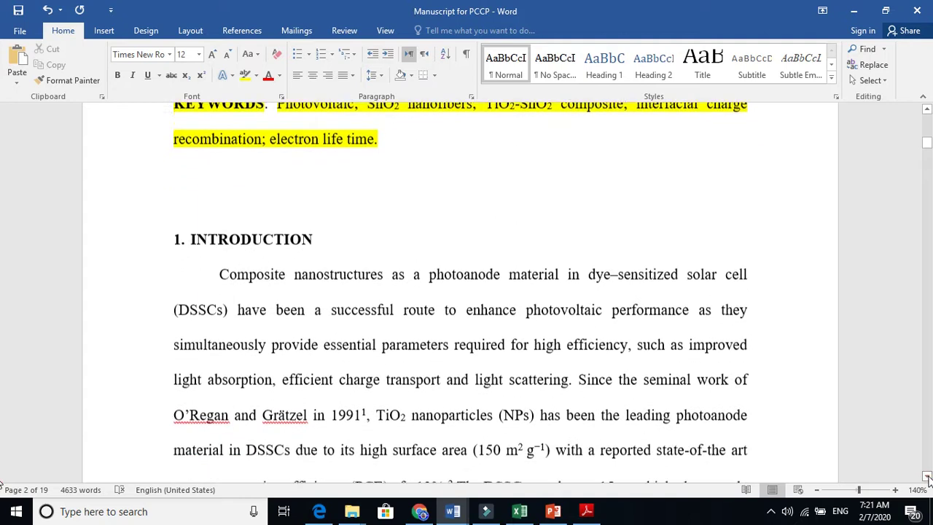
pyautogui.click(928, 478)
pyautogui.click(928, 477)
pyautogui.click(928, 478)
pyautogui.click(928, 477)
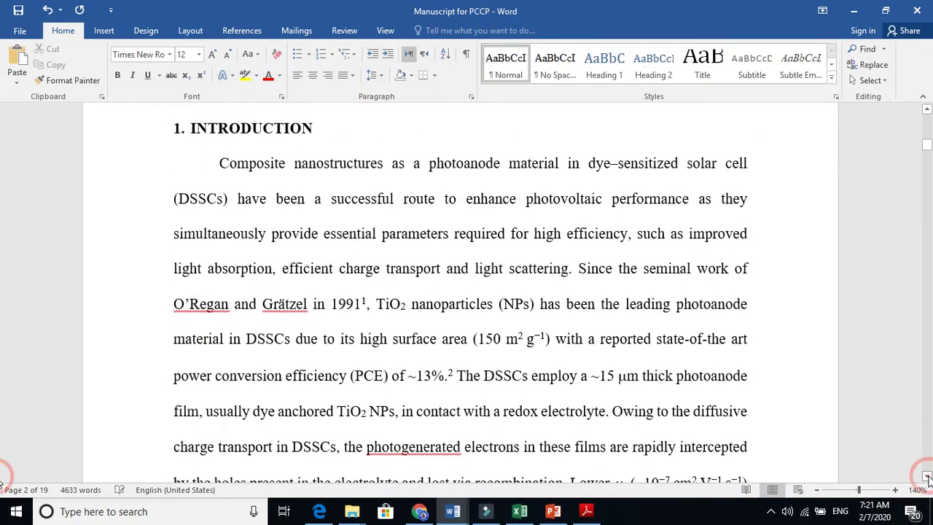
pyautogui.doubleClick(265, 171)
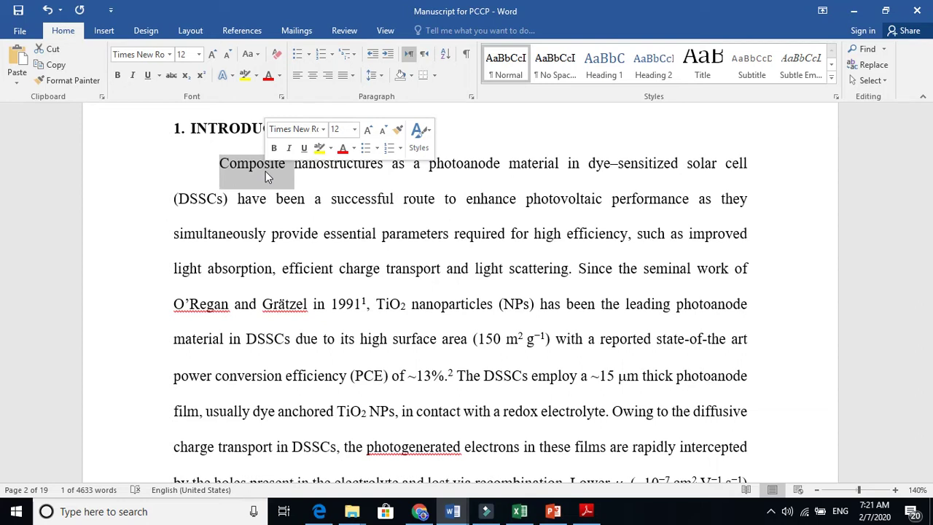
pyautogui.click(266, 175)
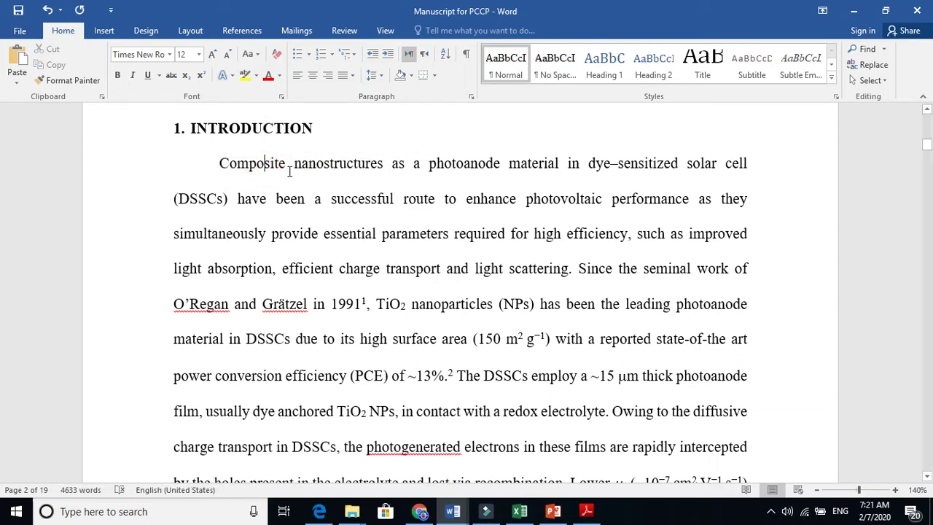
pyautogui.click(288, 170)
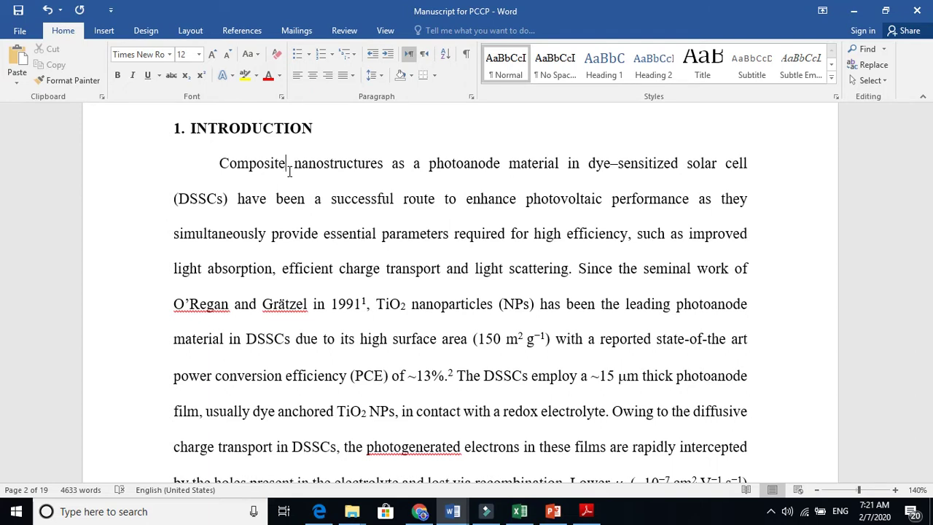
pyautogui.click(366, 163)
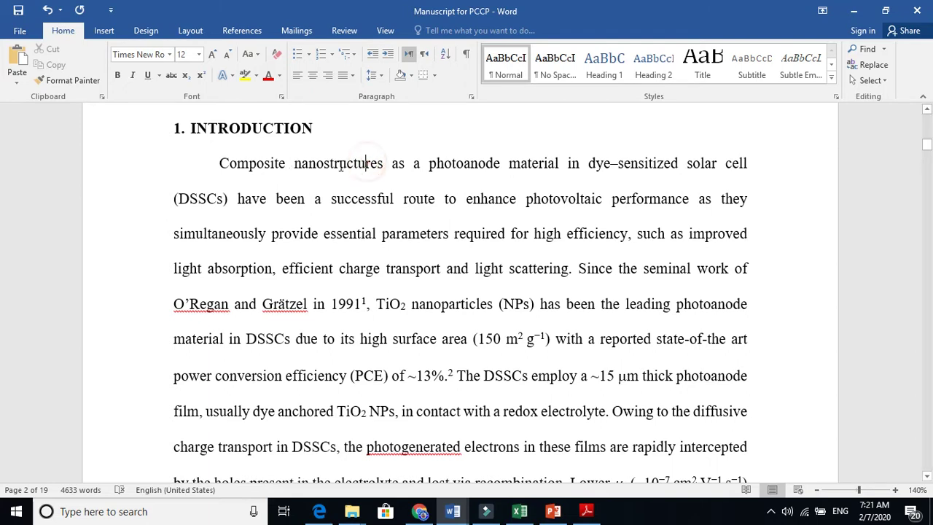
pyautogui.doubleClick(254, 163)
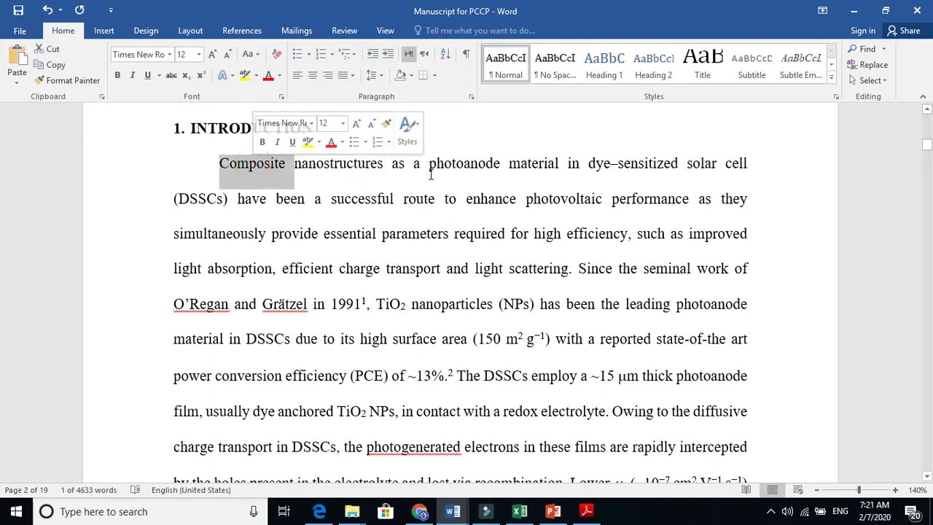
pyautogui.doubleClick(461, 165)
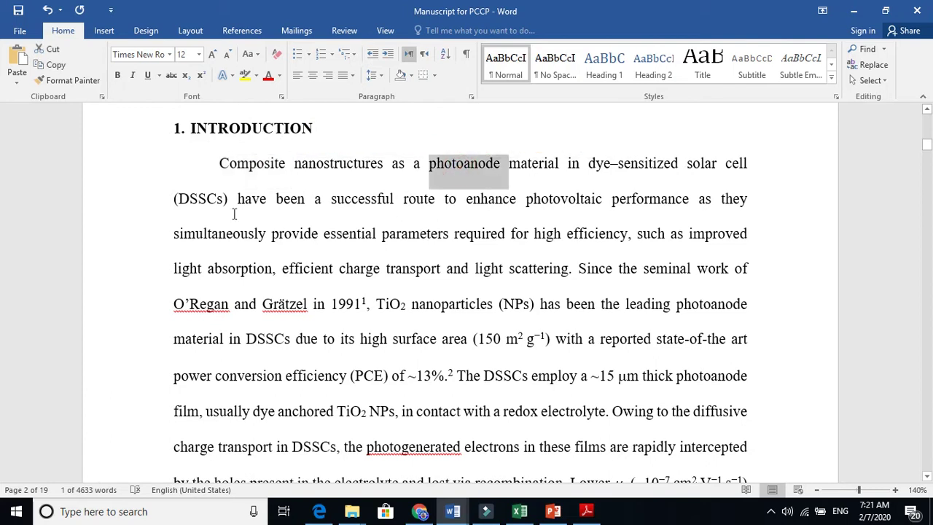
pyautogui.doubleClick(213, 200)
pyautogui.click(292, 233)
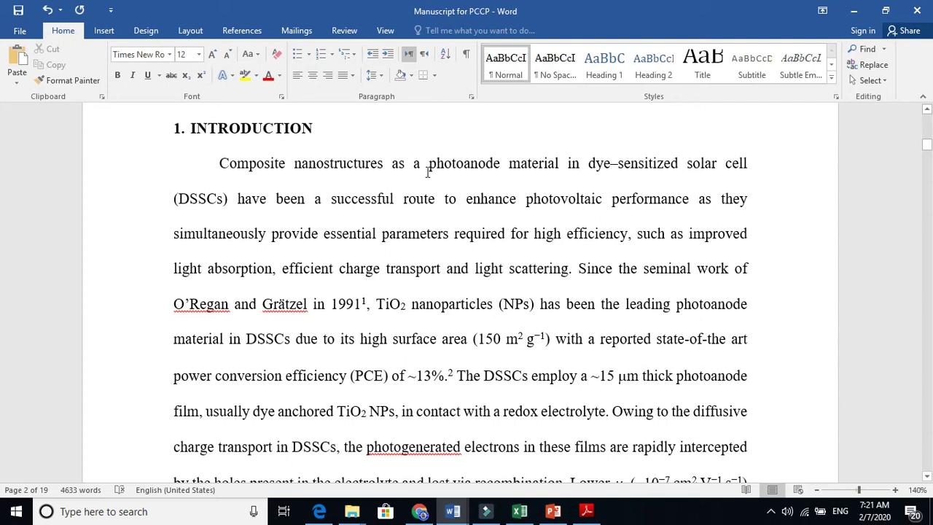
pyautogui.click(533, 171)
pyautogui.click(363, 206)
pyautogui.click(448, 206)
pyautogui.click(559, 204)
pyautogui.click(674, 204)
pyautogui.click(297, 235)
pyautogui.click(356, 241)
pyautogui.click(422, 241)
pyautogui.click(528, 245)
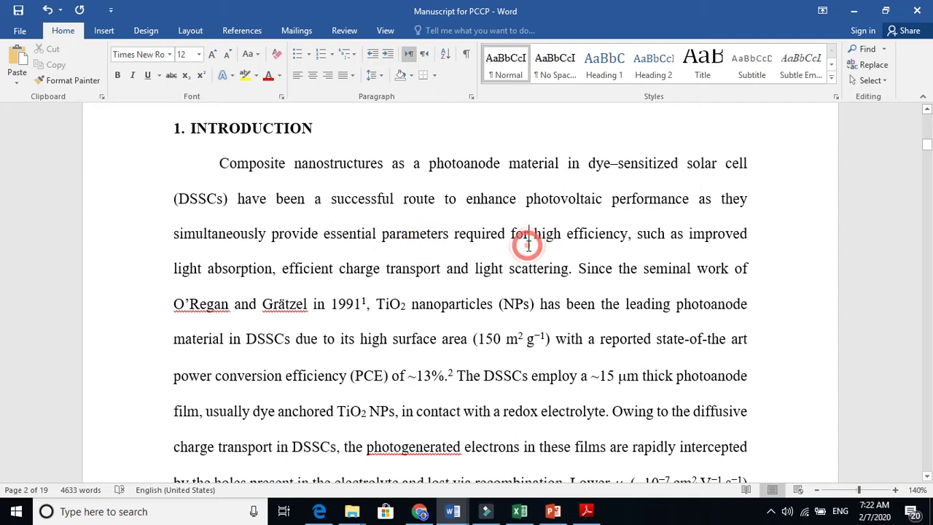
pyautogui.click(228, 270)
pyautogui.click(323, 270)
pyautogui.click(423, 270)
pyautogui.click(522, 269)
pyautogui.click(230, 306)
# Step: Highlight the opening sentence, from 'Composite' to 'light scattering', in yellow
pyautogui.click(567, 269)
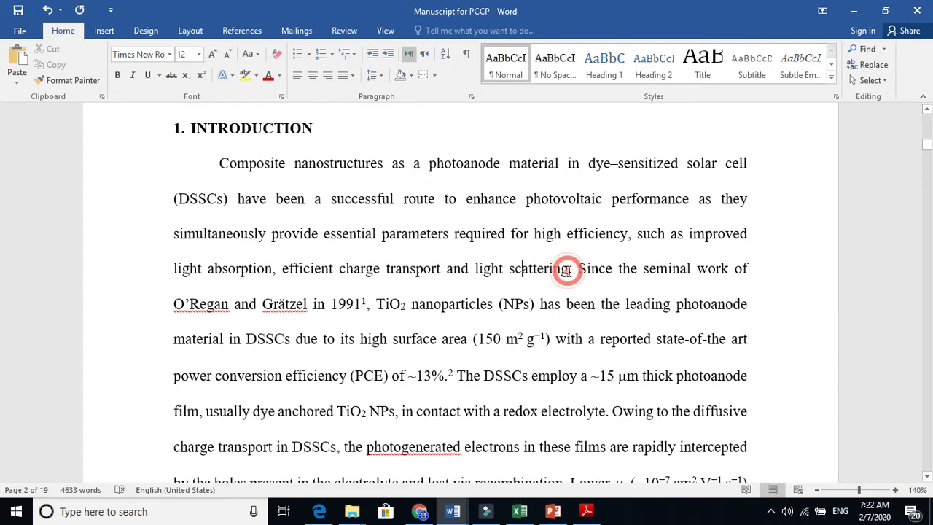
pyautogui.moveTo(566, 269); pyautogui.dragTo(218, 163)
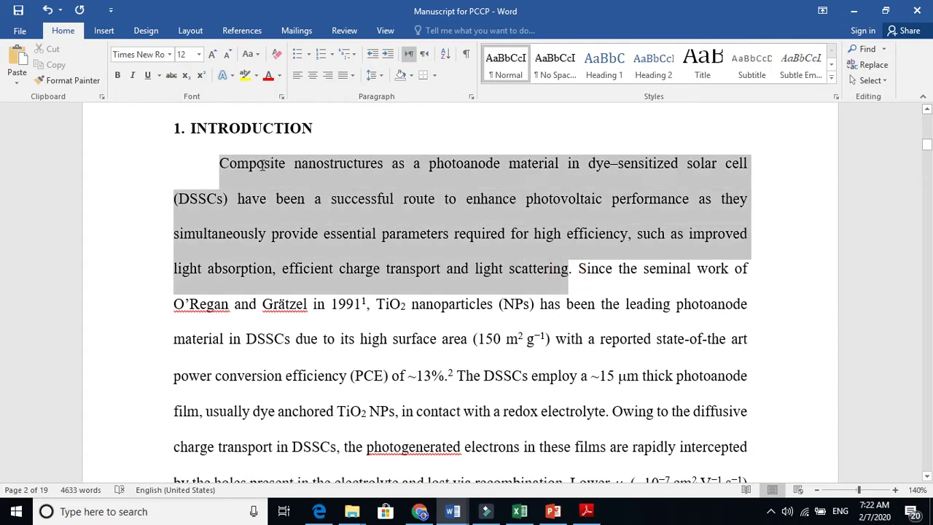
pyautogui.click(246, 75)
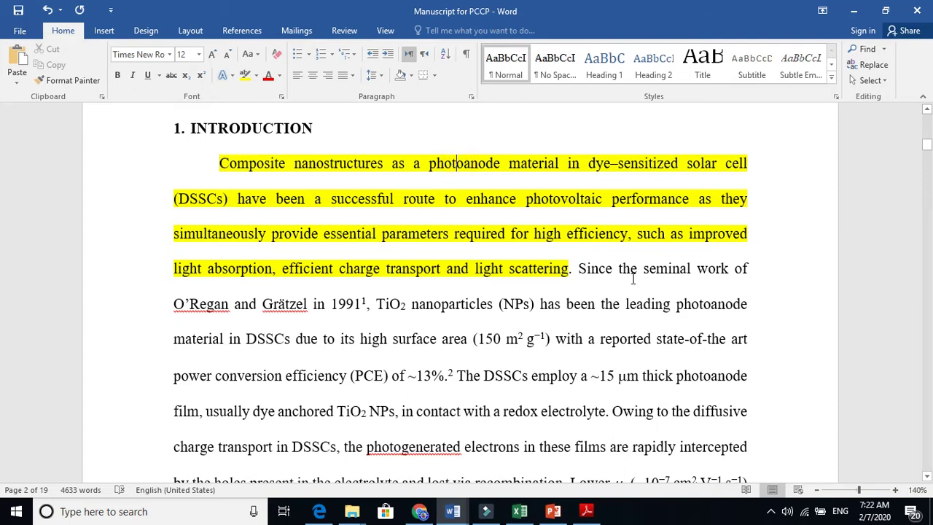
# Step: Highlight the citation year 1991 in red
pyautogui.doubleClick(369, 305)
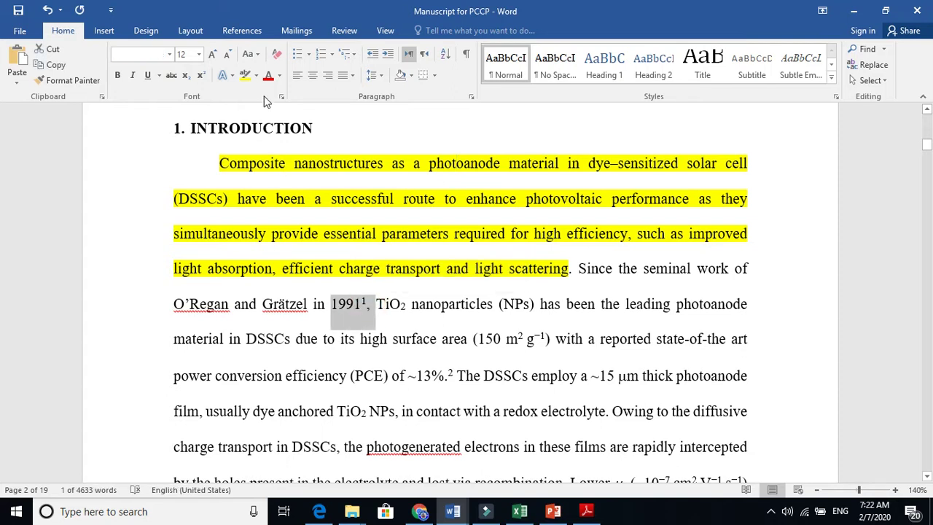
pyautogui.click(256, 76)
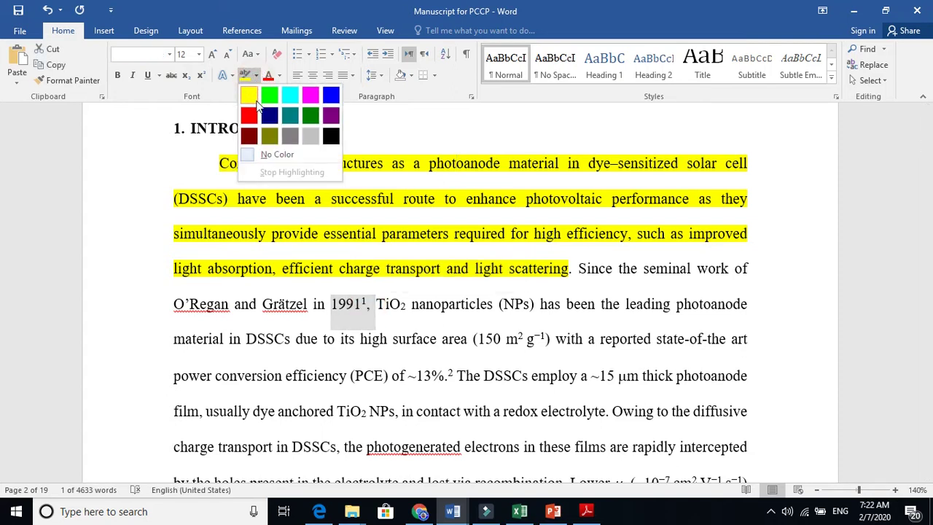
pyautogui.click(248, 115)
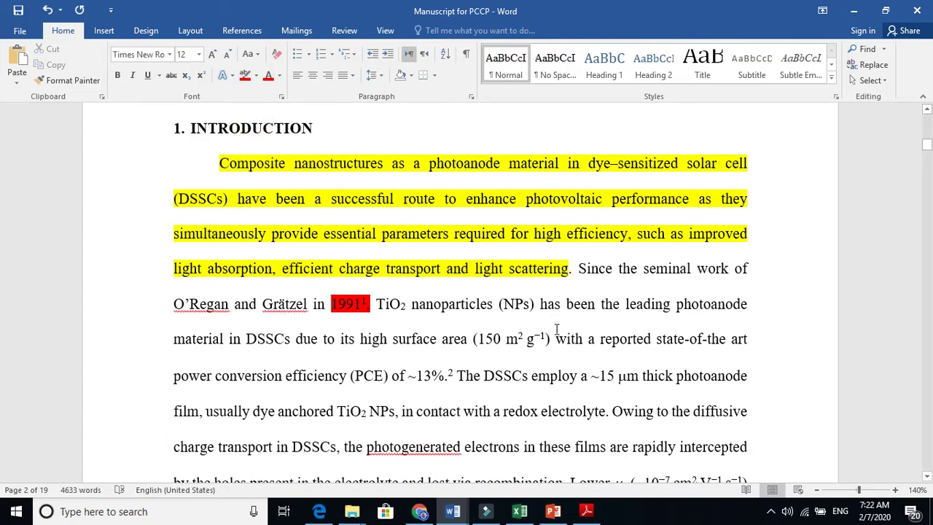
# Step: Highlight the '~13%.²' power conversion efficiency value in red
pyautogui.click(927, 476)
pyautogui.scroll(-1, 927, 477)
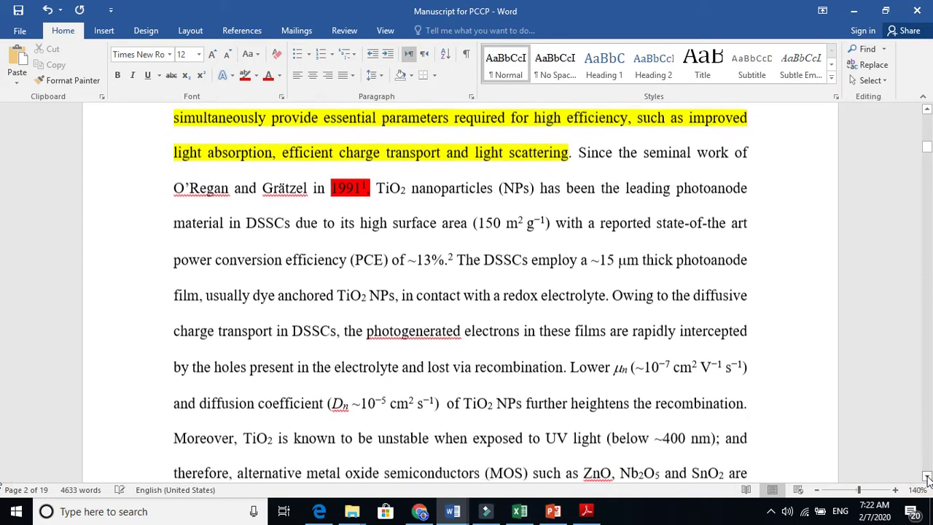
pyautogui.doubleClick(379, 184)
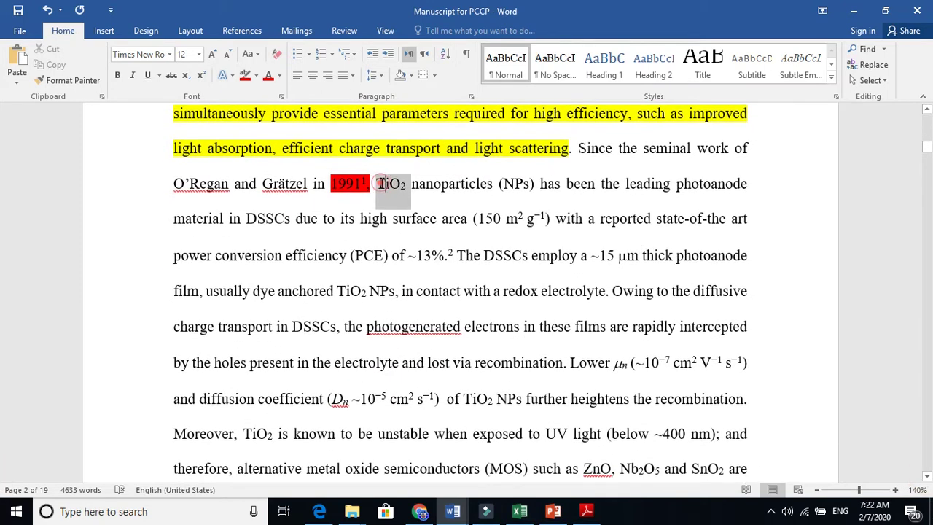
pyautogui.click(448, 183)
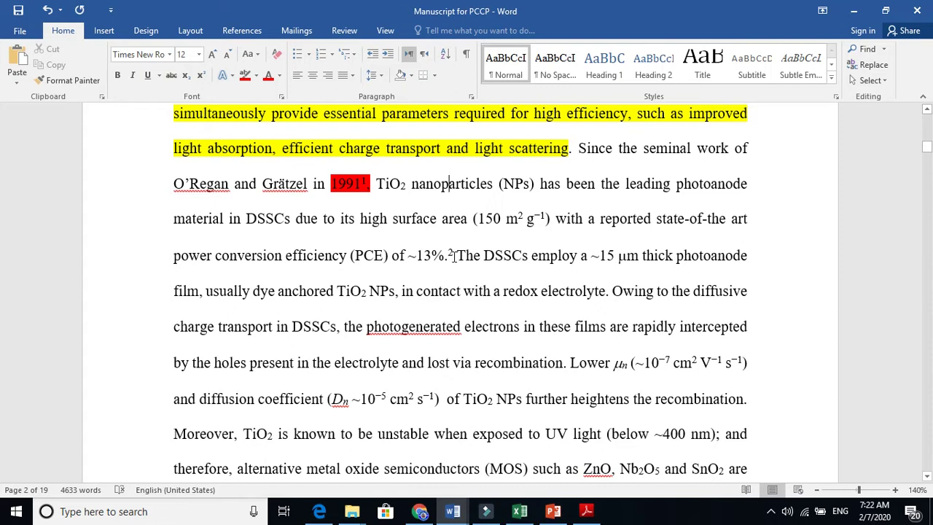
pyautogui.moveTo(453, 255); pyautogui.dragTo(412, 255)
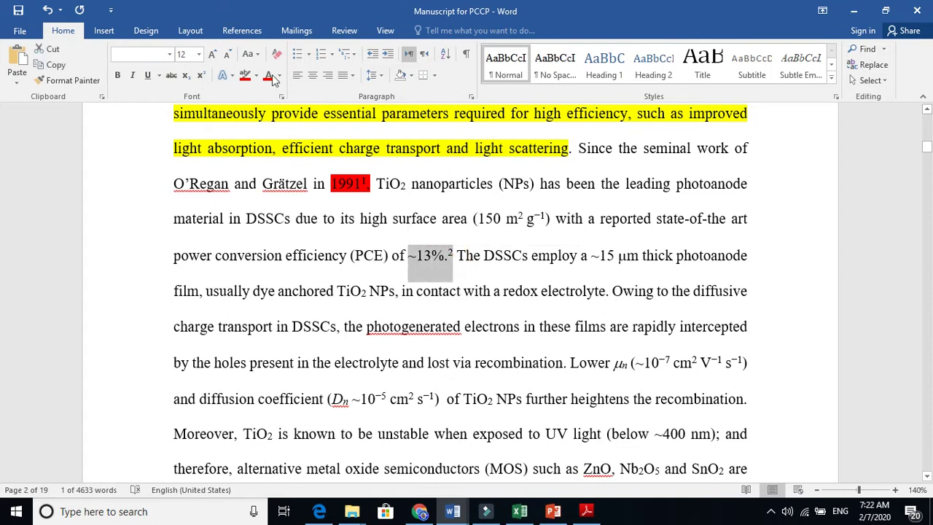
pyautogui.click(246, 75)
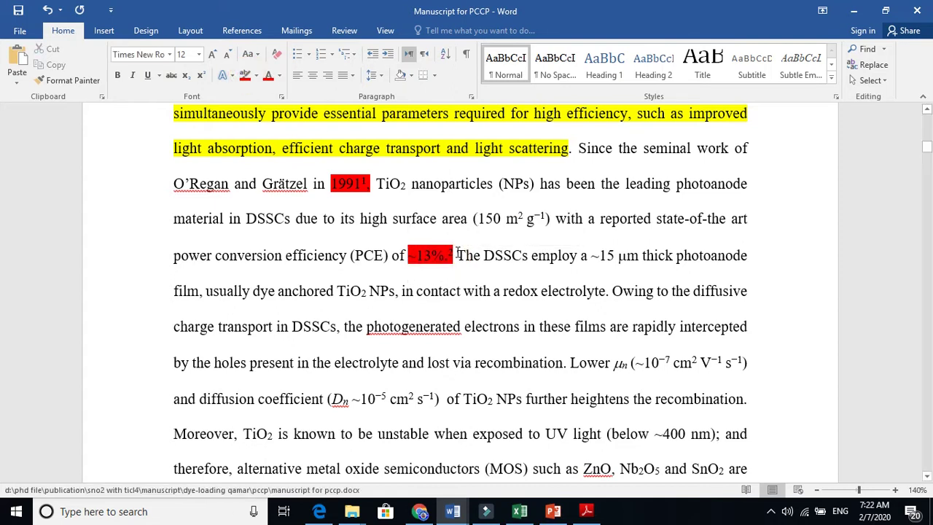
pyautogui.click(505, 295)
pyautogui.click(611, 304)
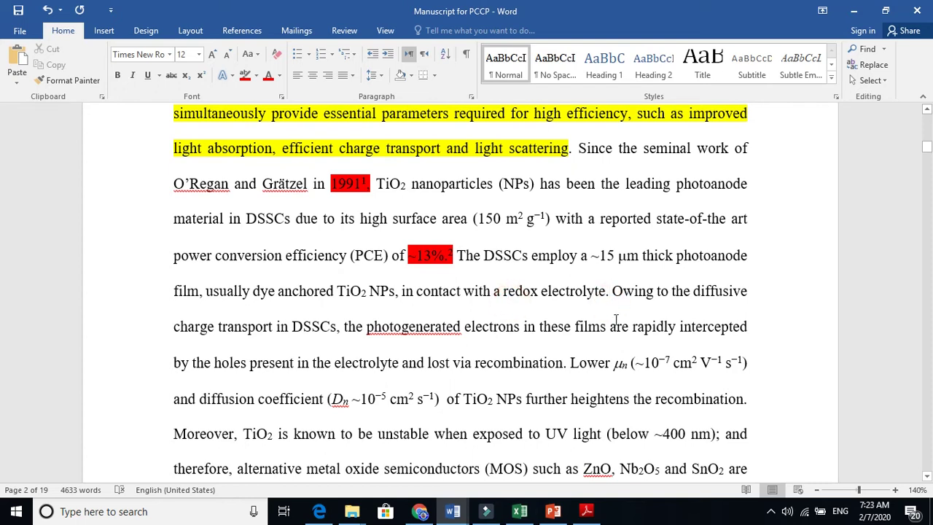
pyautogui.click(571, 339)
# Step: Apply turquoise highlighting to 'TiO2 nanoparticles (NPs' after the 1991 citation
pyautogui.click(926, 477)
pyautogui.click(927, 478)
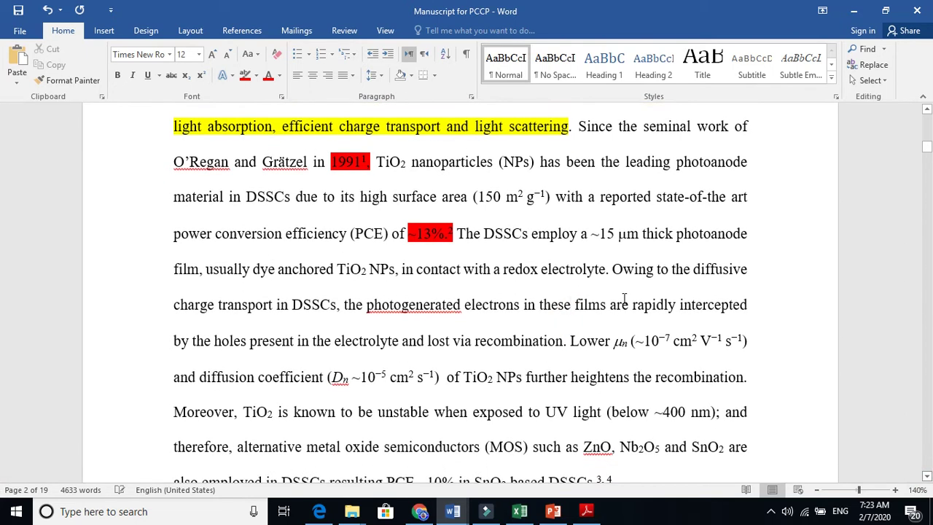
pyautogui.moveTo(379, 162); pyautogui.dragTo(522, 159)
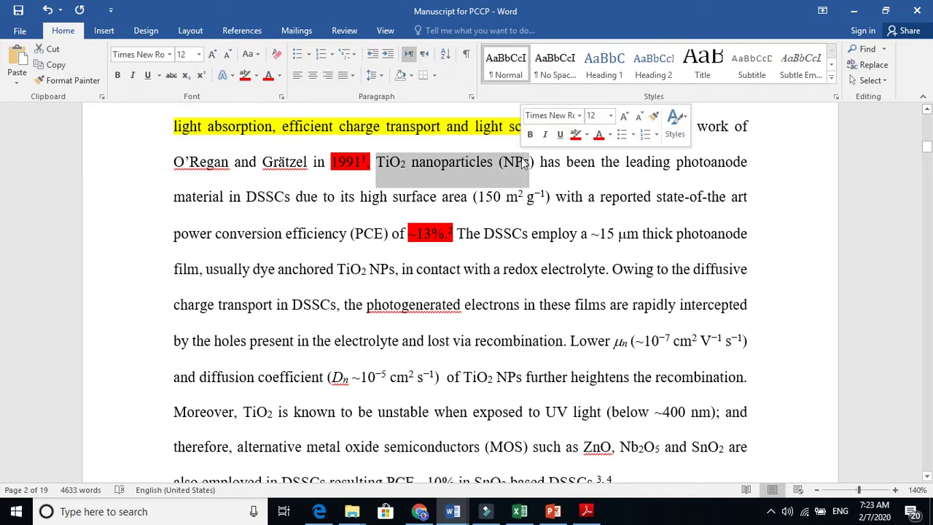
pyautogui.click(255, 76)
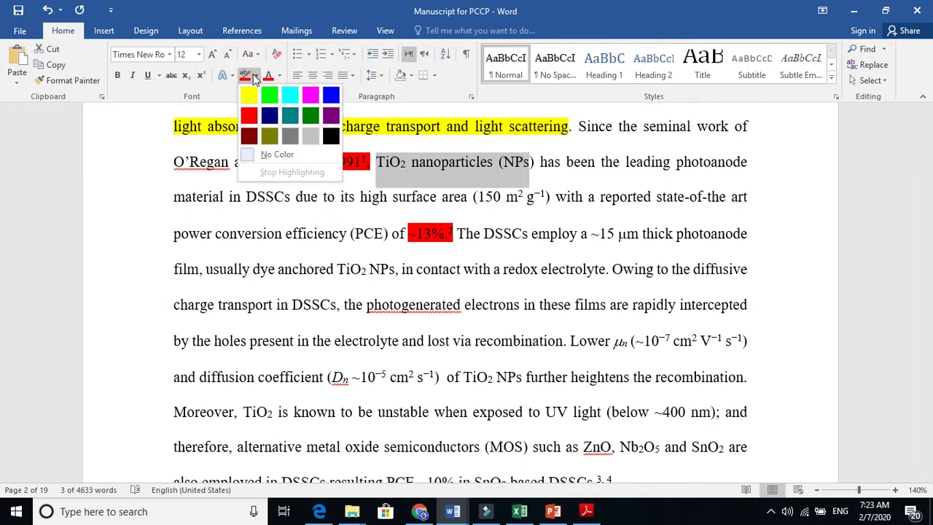
pyautogui.click(282, 90)
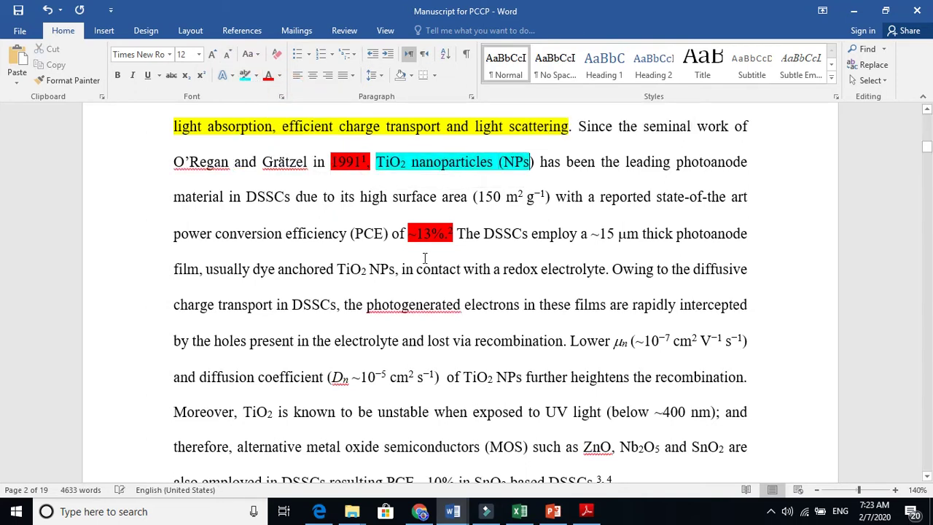
pyautogui.click(571, 341)
pyautogui.moveTo(571, 341); pyautogui.dragTo(693, 342)
# Step: Insert 'electron mobility (' just before the μn symbol
pyautogui.tripleClick(617, 346)
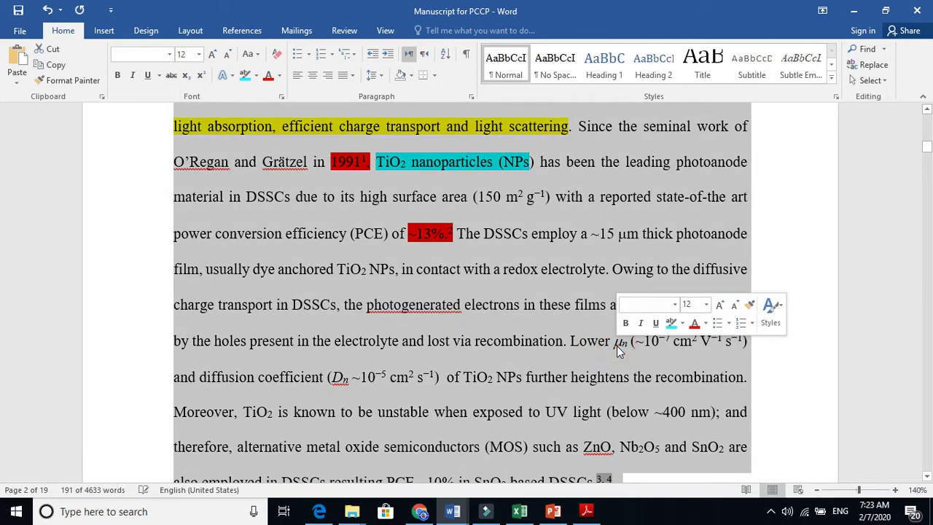
pyautogui.doubleClick(617, 346)
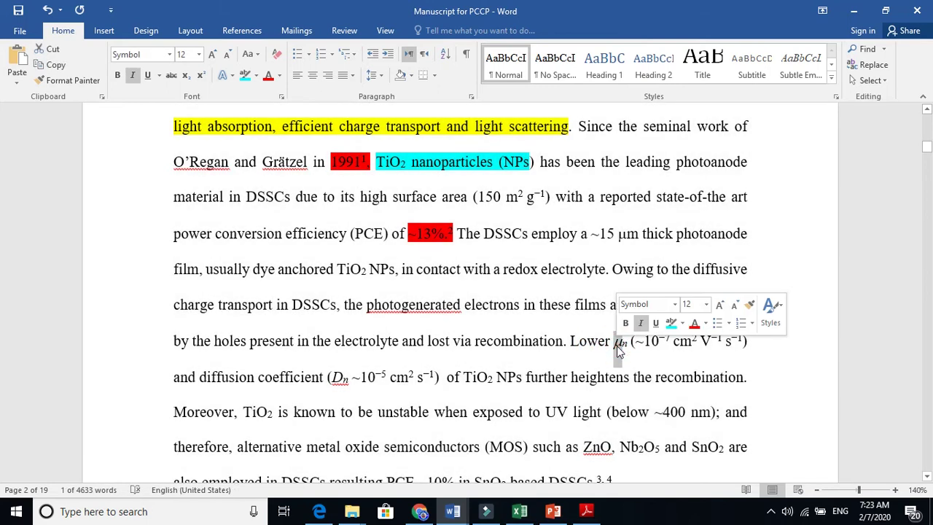
pyautogui.click(617, 345)
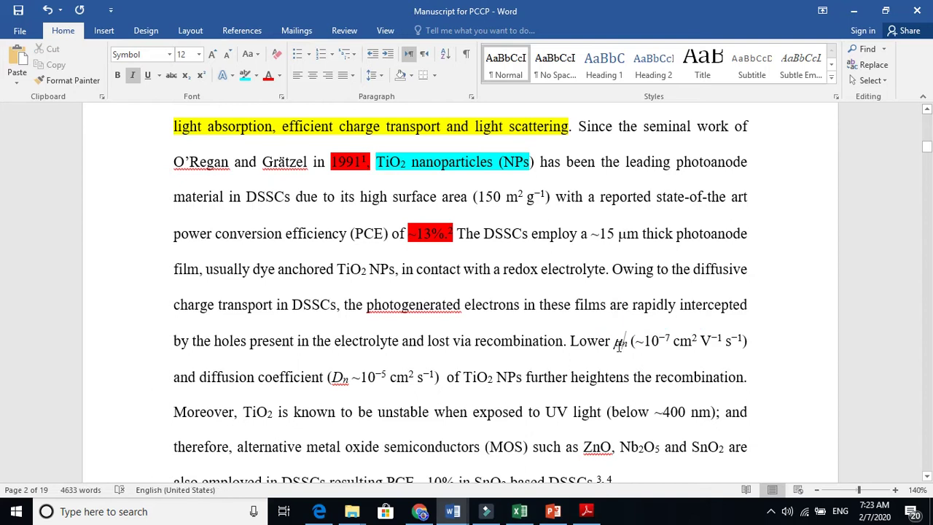
pyautogui.click(617, 346)
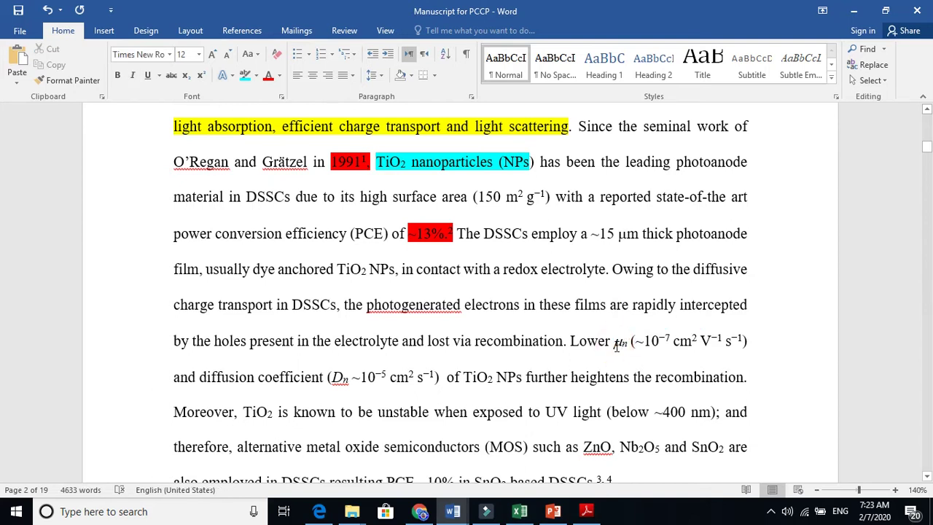
pyautogui.write('el')
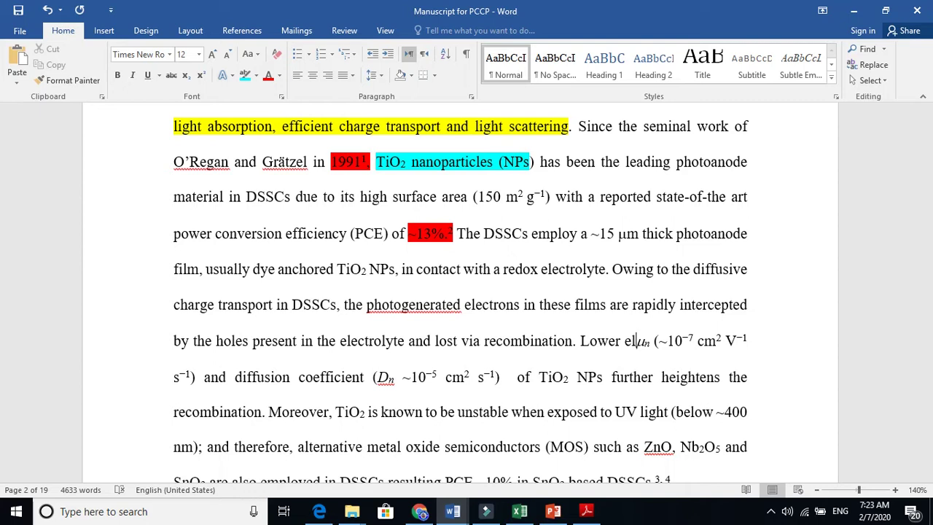
pyautogui.write('ectron')
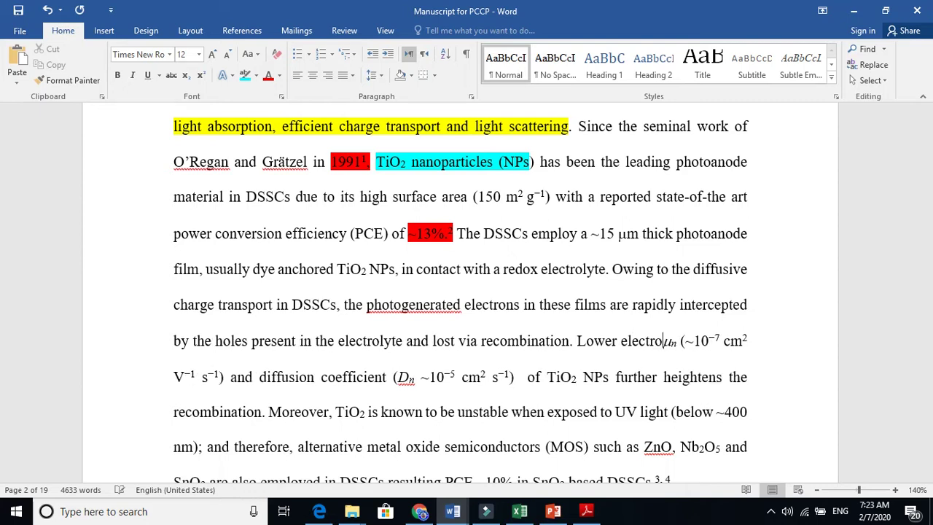
pyautogui.write(' mobili')
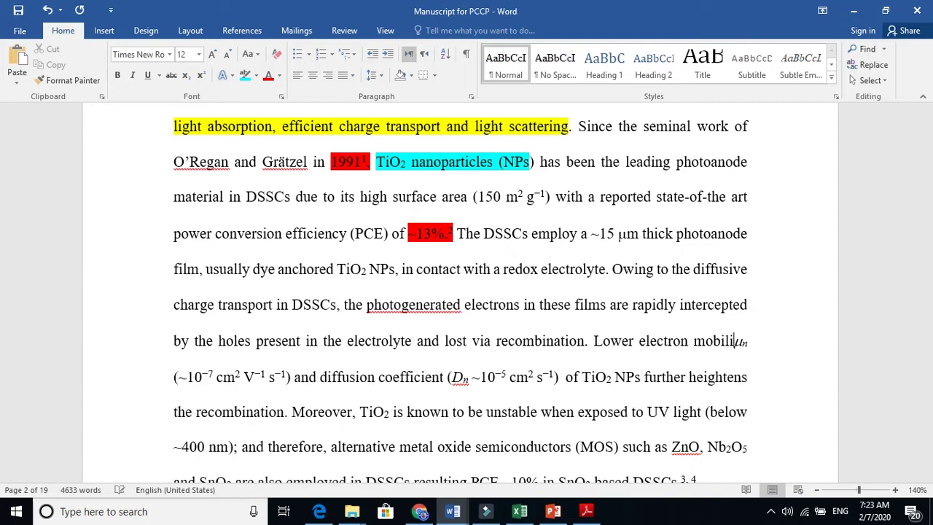
pyautogui.write('ty ')
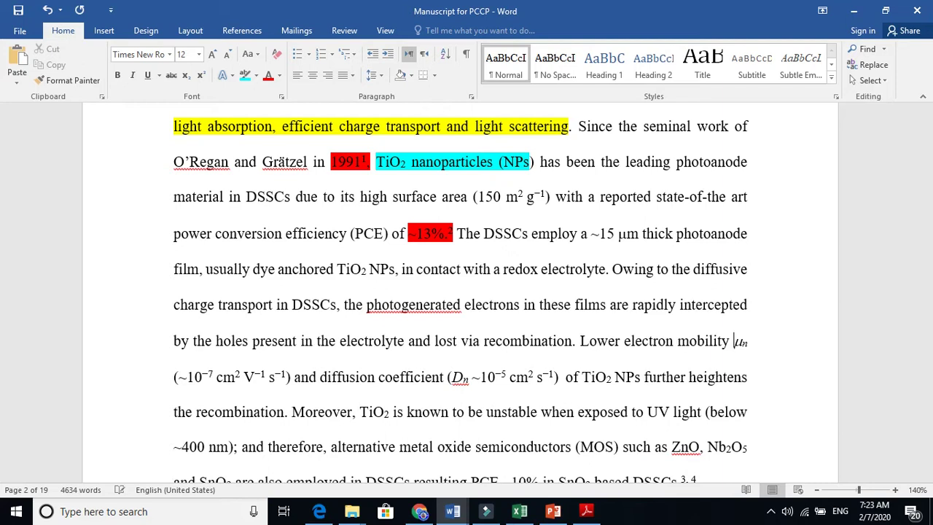
pyautogui.write('(')
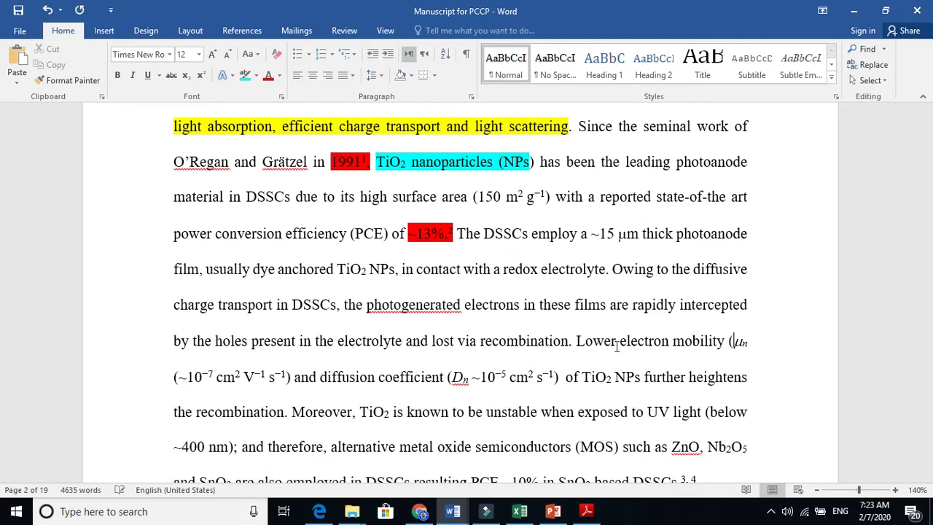
pyautogui.press('BackSpace')
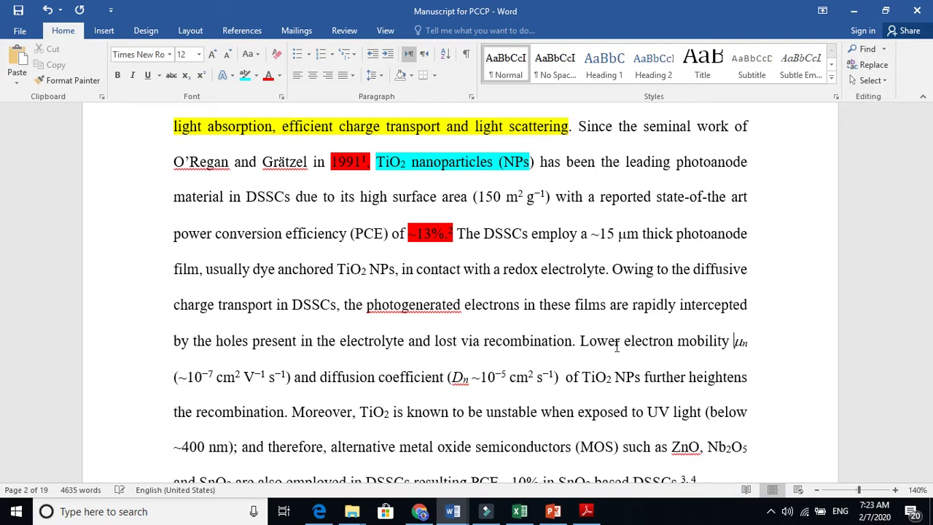
pyautogui.press('BackSpace')
pyautogui.write(',')
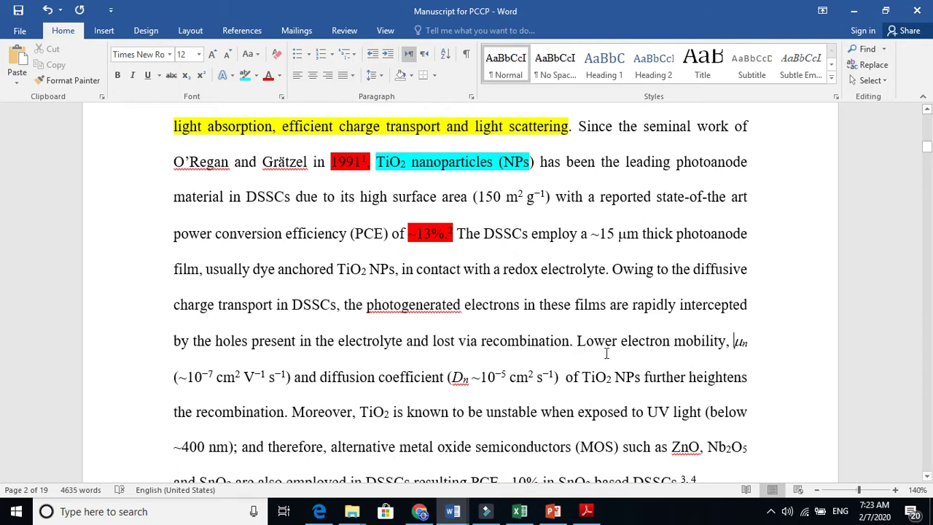
# Step: Remove the comma before μn and the old parenthesis before ~10⁻⁷
pyautogui.doubleClick(409, 377)
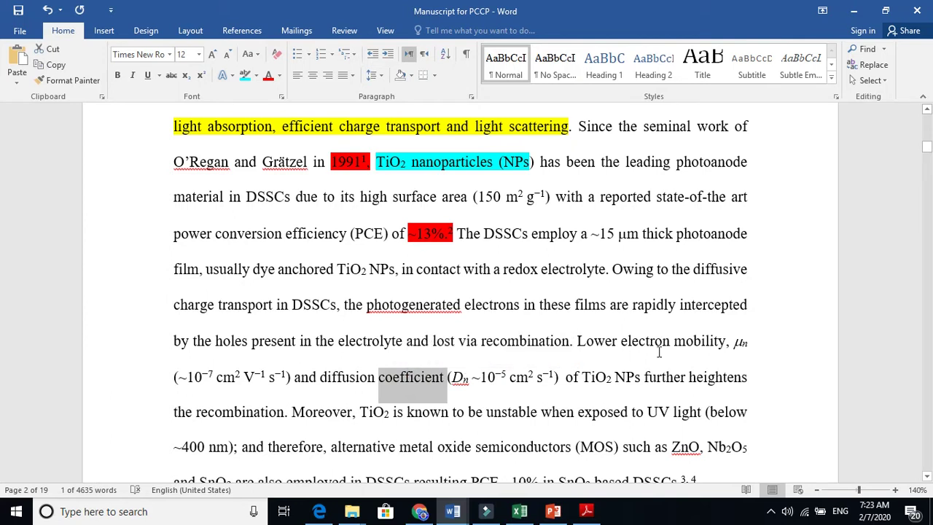
pyautogui.click(735, 344)
pyautogui.press('BackSpace')
pyautogui.press('BackSpace')
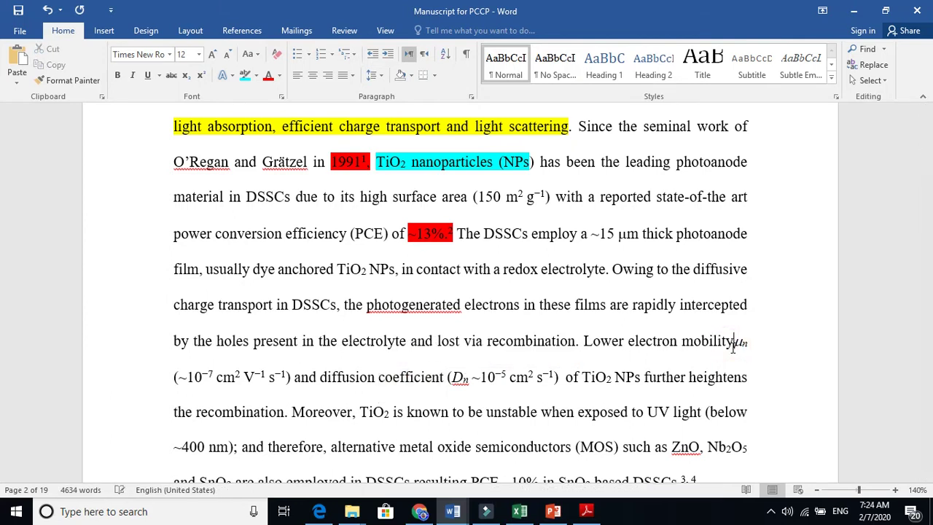
pyautogui.write('(')
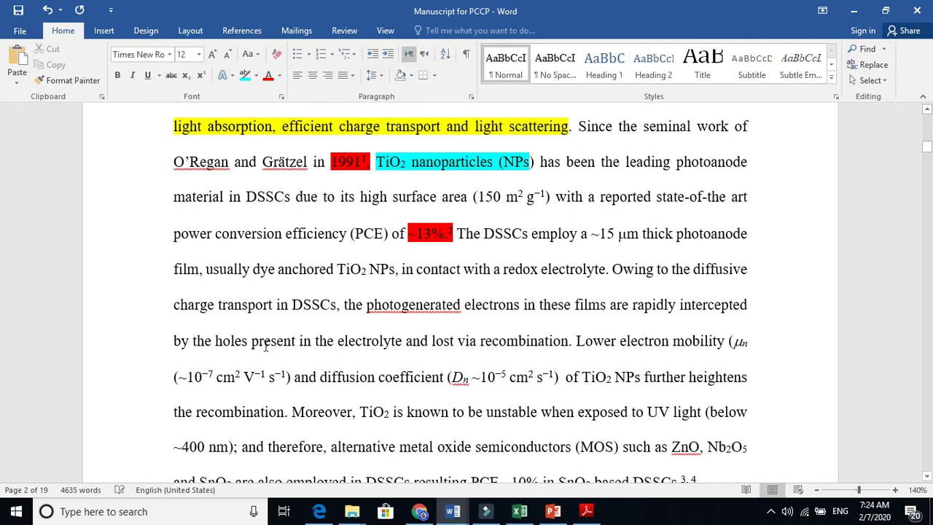
pyautogui.click(178, 377)
pyautogui.press('BackSpace')
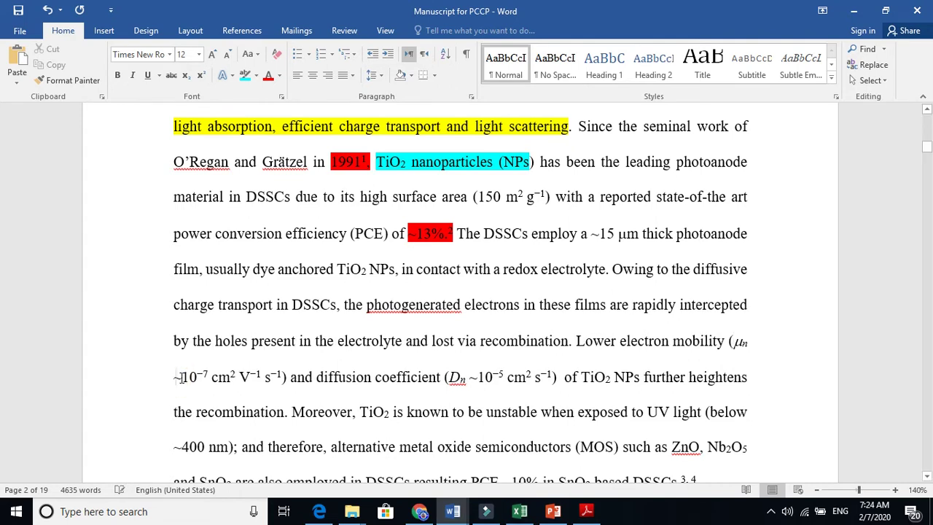
pyautogui.click(366, 377)
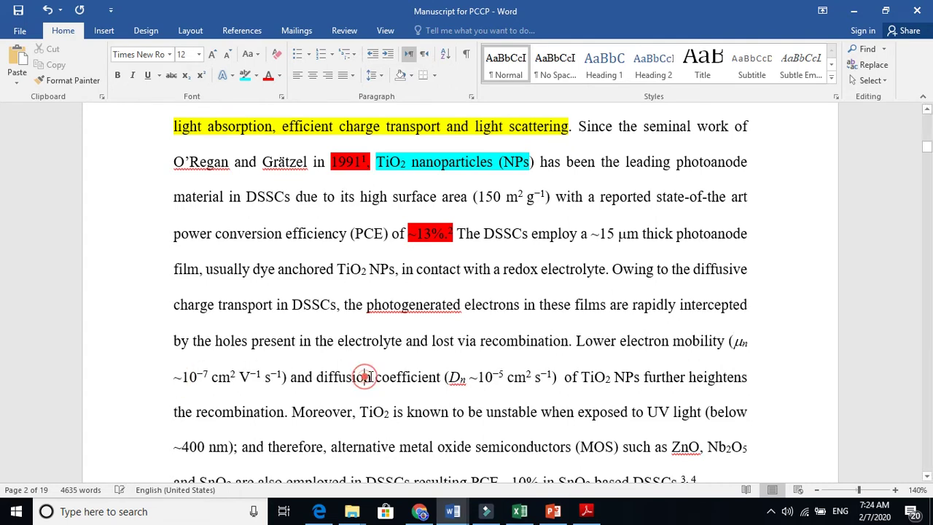
pyautogui.click(660, 384)
pyautogui.click(303, 414)
pyautogui.click(927, 476)
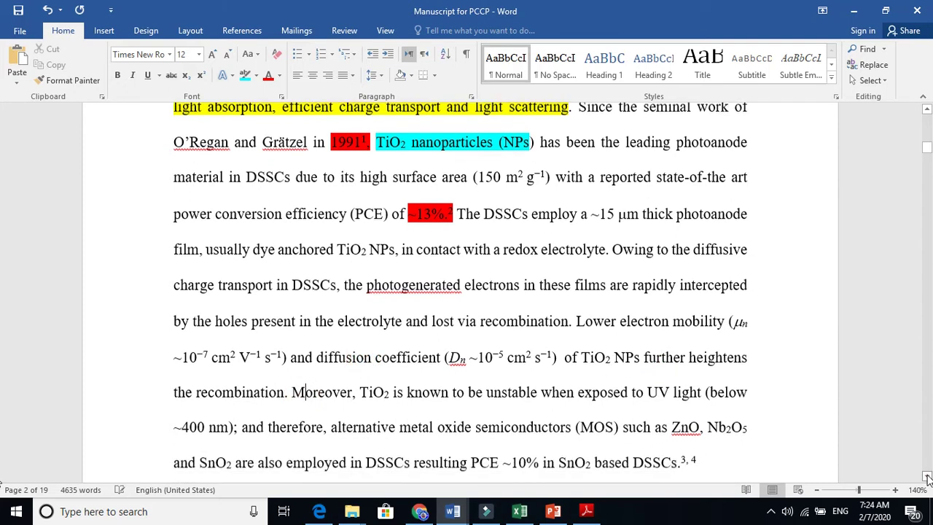
# Step: Apply yellow highlighting to 'unstable when exposed to UV light' in the TiO2 sentence
pyautogui.click(927, 477)
pyautogui.click(927, 477)
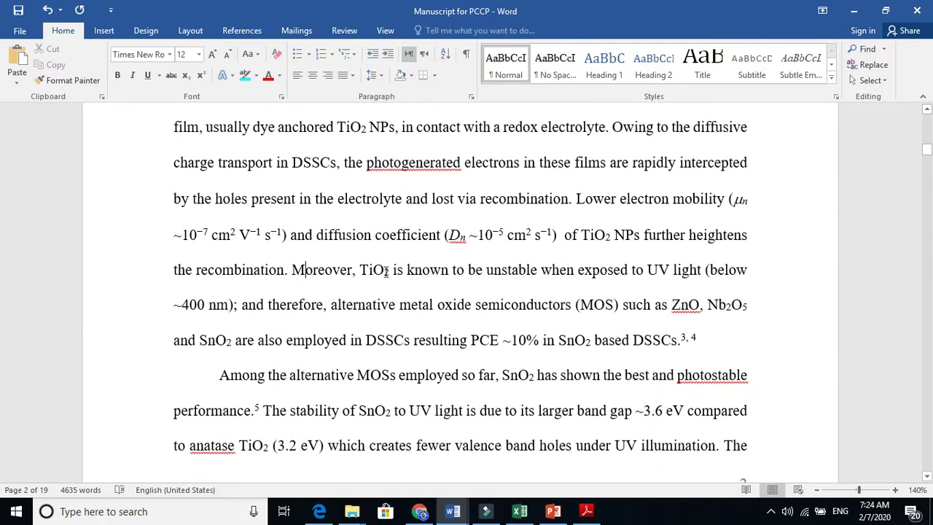
pyautogui.doubleClick(500, 272)
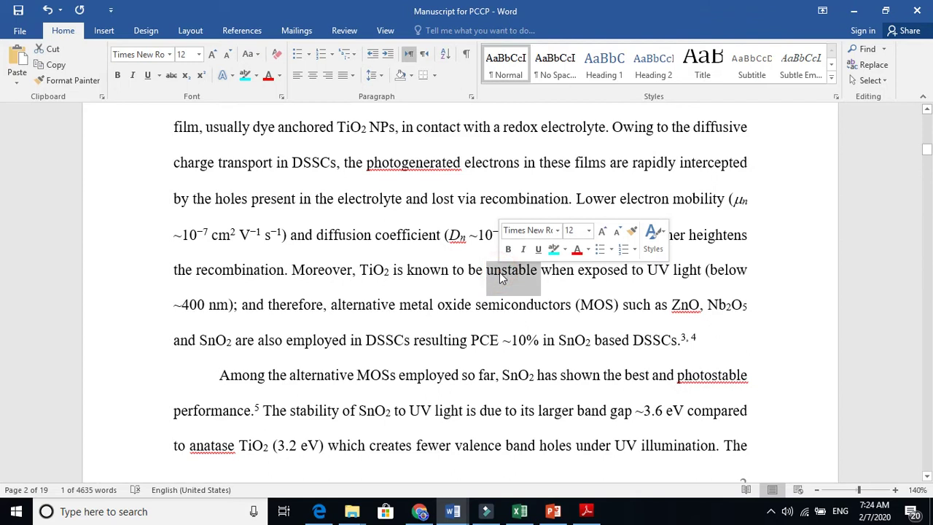
pyautogui.click(487, 272)
pyautogui.moveTo(488, 271); pyautogui.dragTo(702, 268)
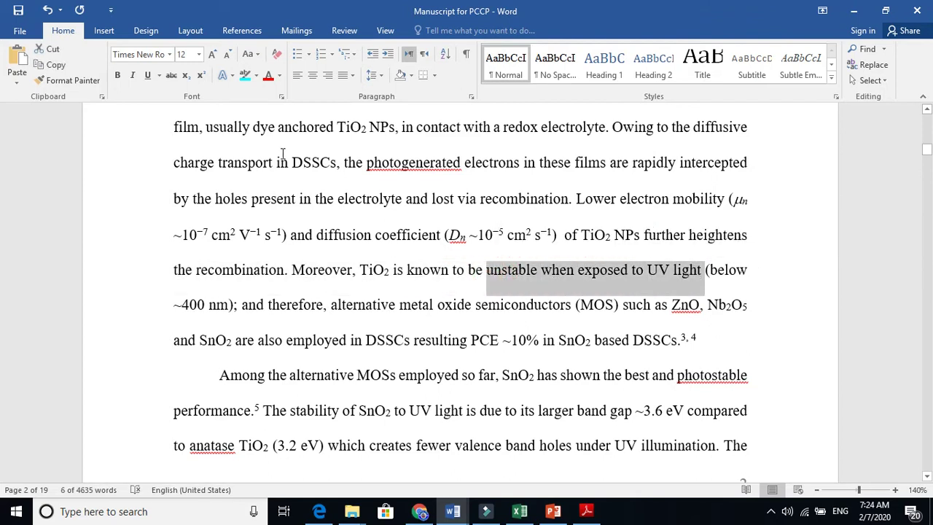
pyautogui.click(257, 79)
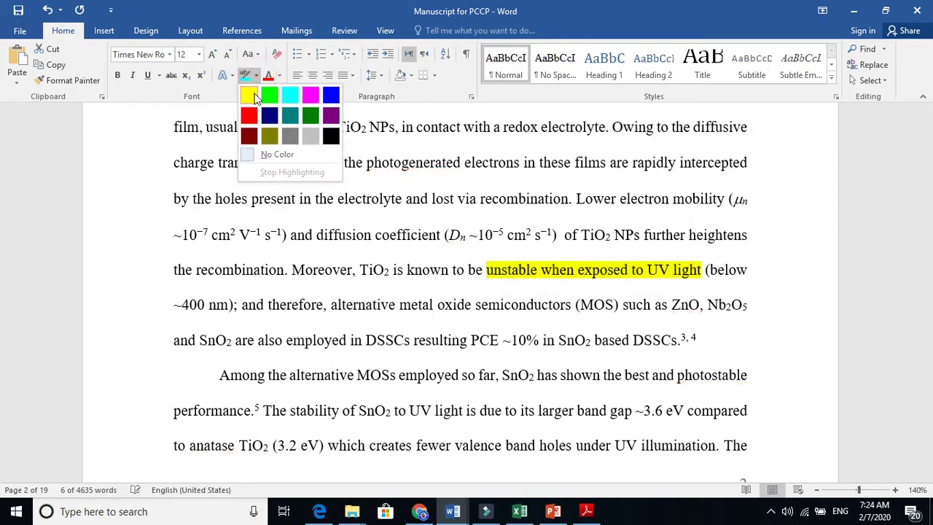
pyautogui.click(252, 94)
pyautogui.click(549, 272)
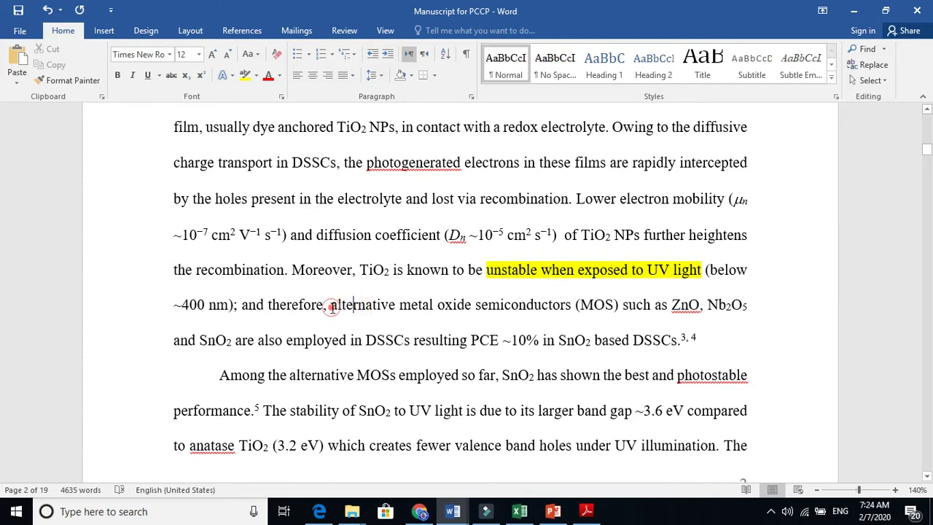
# Step: Yellow-highlight the sentence on ZnO, Nb2O5 and SnO2 based DSSCs (refs 3, 4)
pyautogui.moveTo(331, 308); pyautogui.dragTo(702, 336)
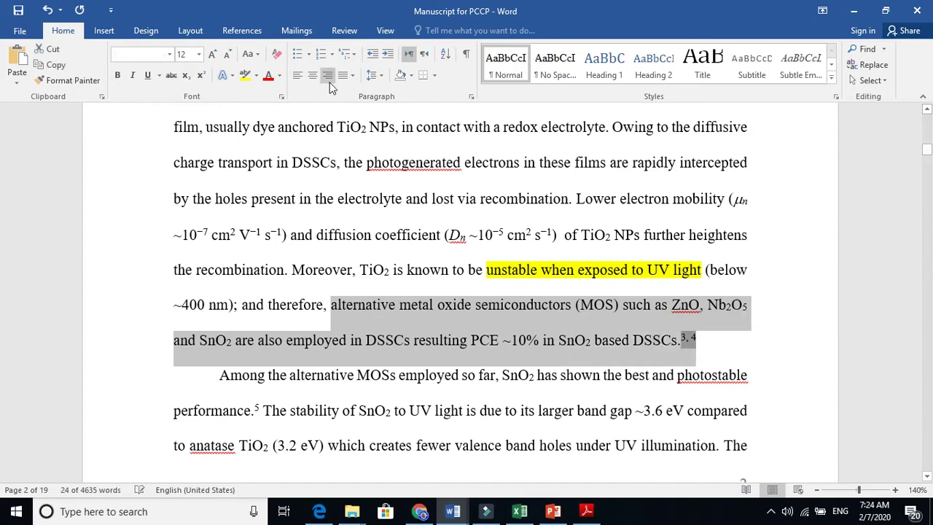
pyautogui.click(245, 75)
pyautogui.click(927, 475)
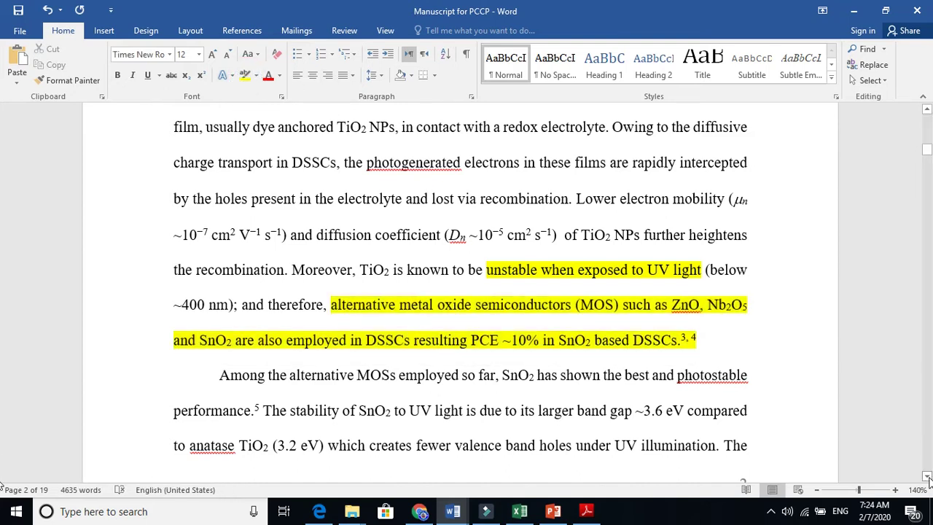
pyautogui.click(927, 476)
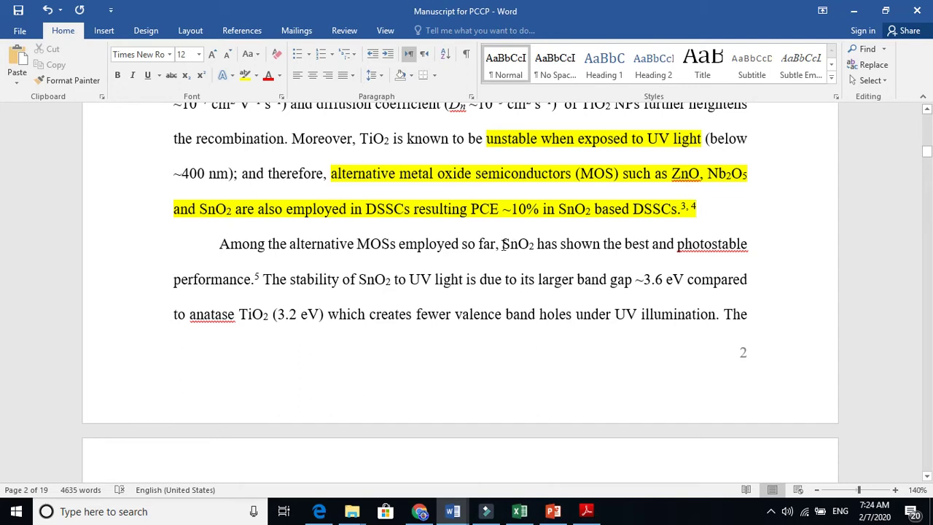
# Step: Yellow-highlight 'SnO2 has shown the best and photostable performance.5'
pyautogui.moveTo(502, 243); pyautogui.dragTo(263, 280)
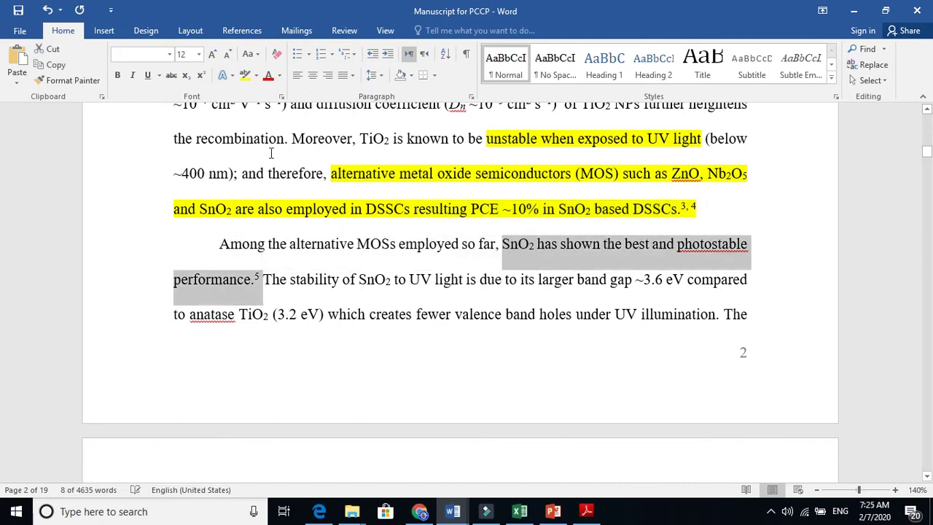
pyautogui.click(246, 75)
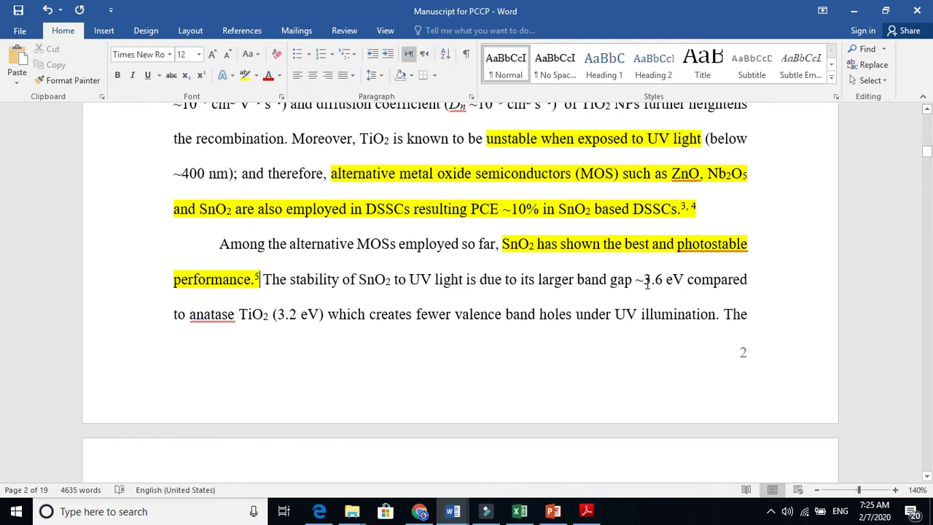
pyautogui.moveTo(643, 283); pyautogui.dragTo(651, 283)
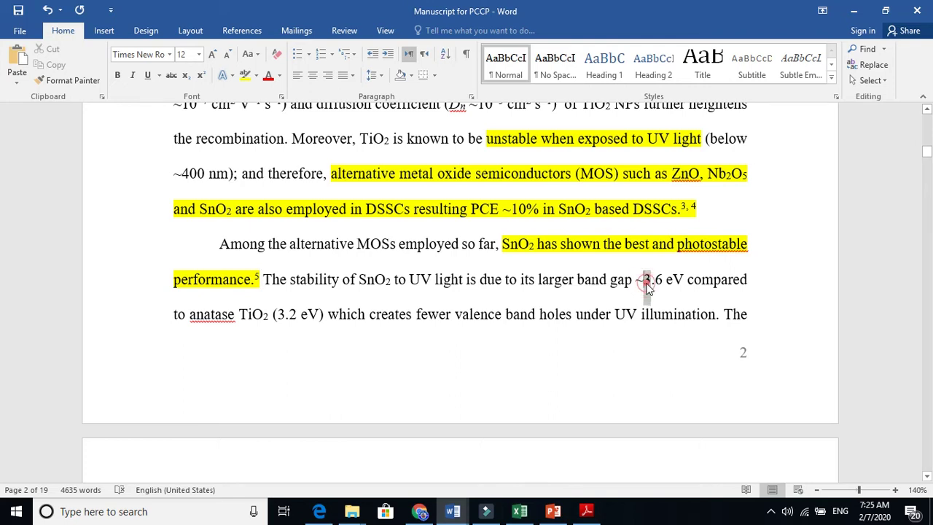
pyautogui.click(304, 309)
pyautogui.click(928, 475)
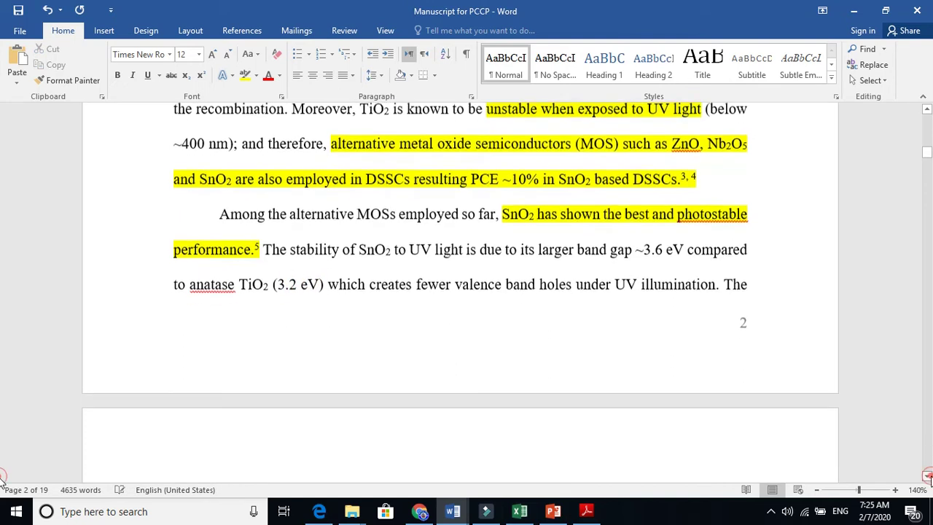
# Step: Scroll to page 3 and review the SnO2 limitations sentences, leaving them unhighlighted
pyautogui.scroll(-5, 927, 476)
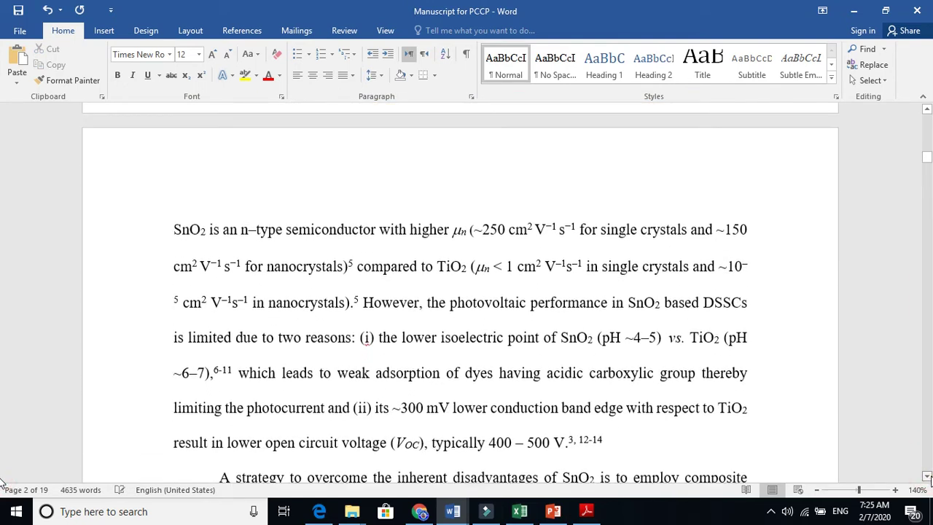
pyautogui.scroll(-4, 927, 475)
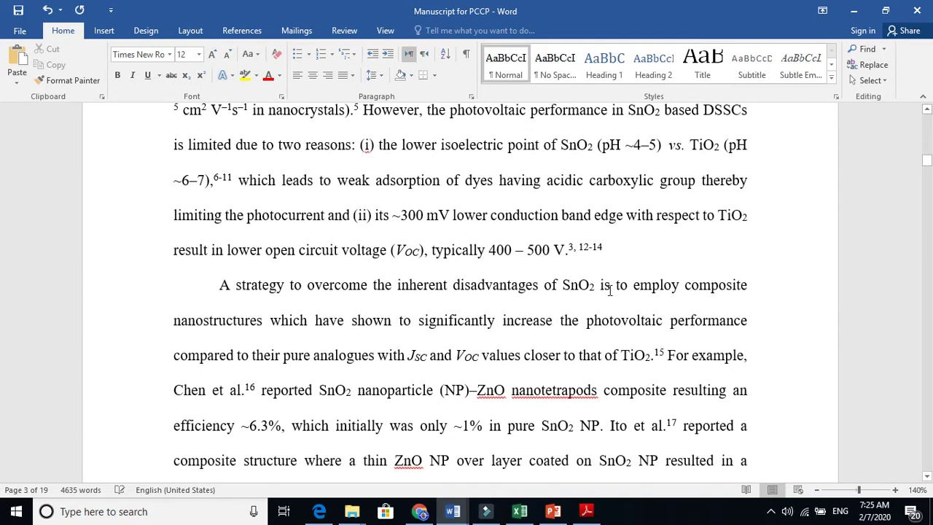
pyautogui.moveTo(606, 252); pyautogui.dragTo(339, 281)
pyautogui.click(485, 304)
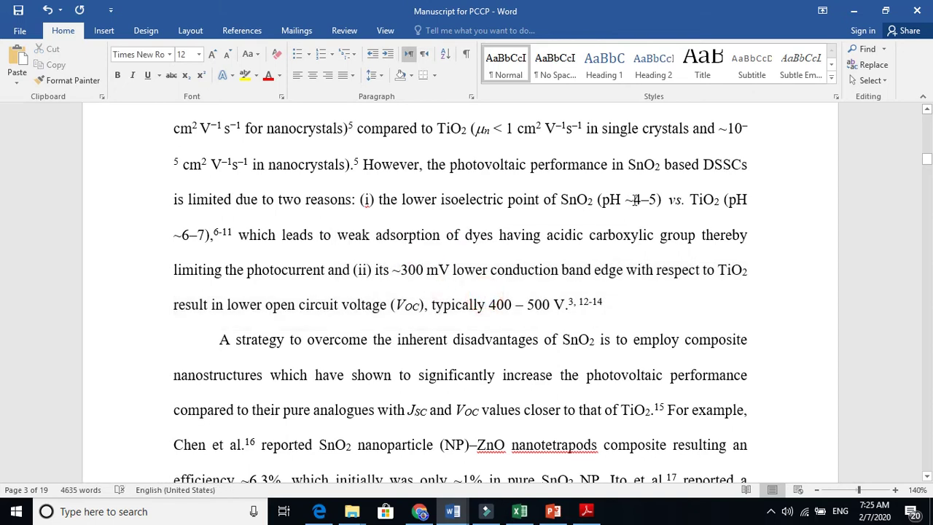
pyautogui.click(520, 271)
pyautogui.click(562, 305)
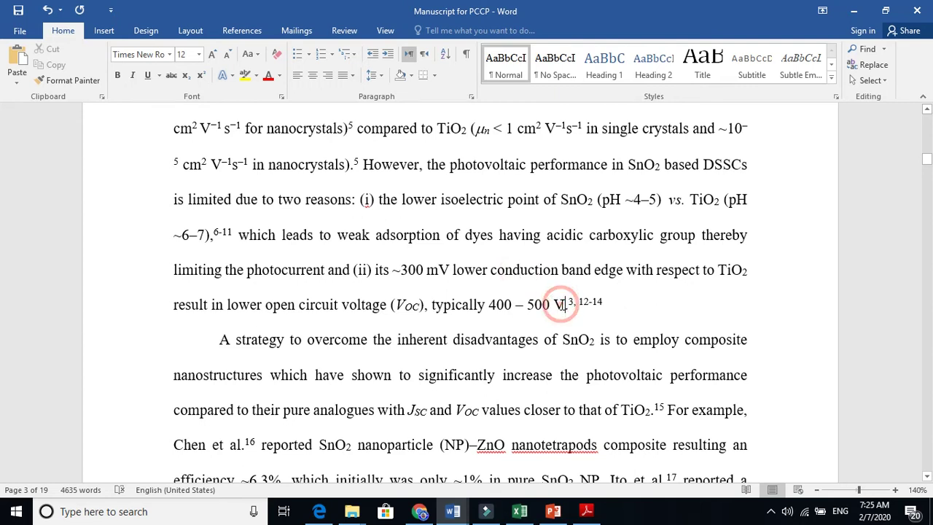
# Step: Read through the composite nanostructures paragraph without making any changes
pyautogui.click(927, 477)
pyautogui.click(928, 477)
pyautogui.click(927, 476)
pyautogui.click(927, 477)
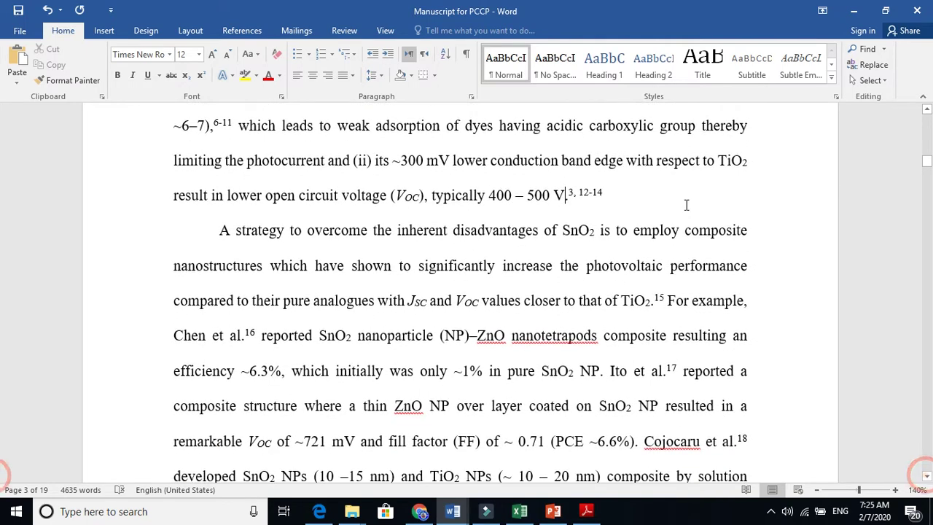
pyautogui.doubleClick(539, 198)
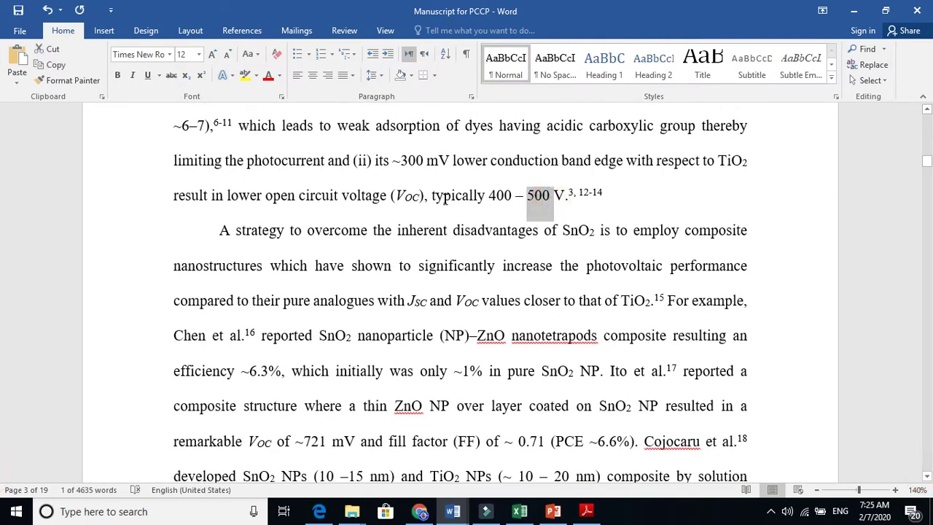
pyautogui.click(439, 200)
pyautogui.click(532, 217)
pyautogui.click(391, 236)
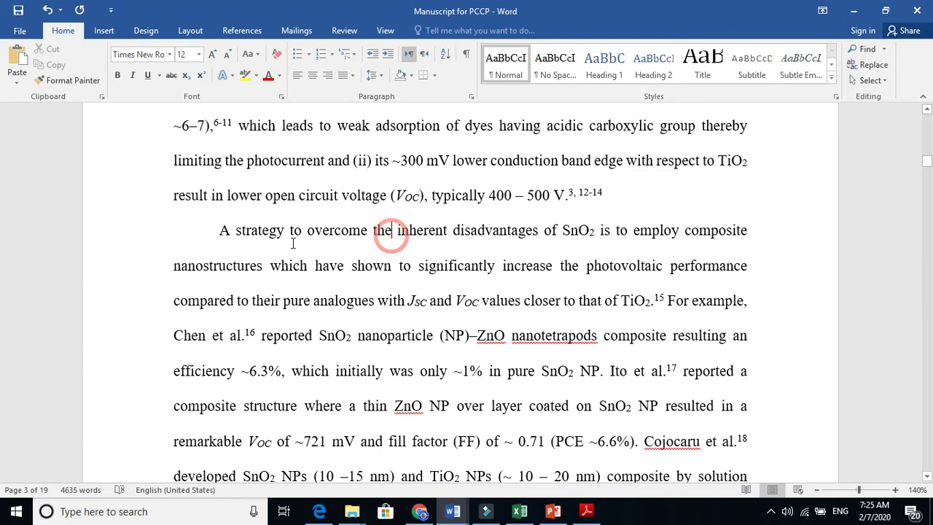
pyautogui.click(223, 230)
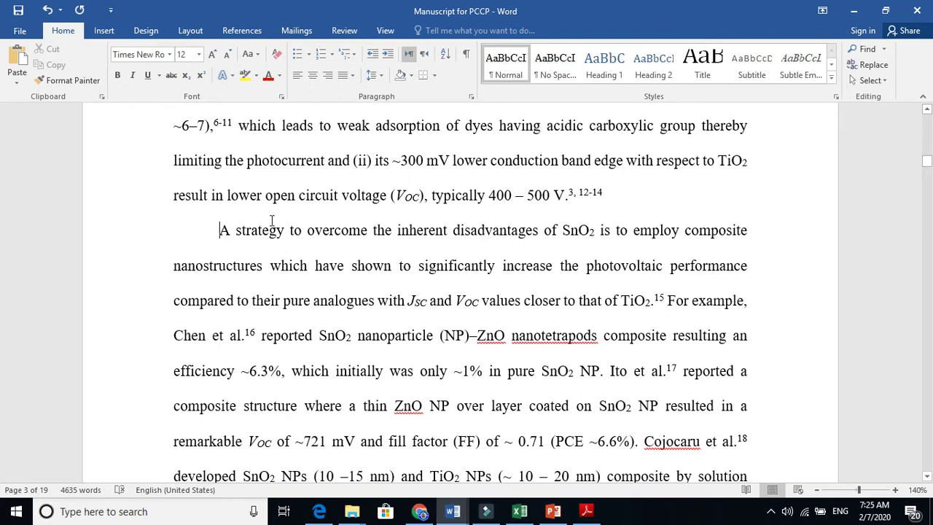
pyautogui.click(252, 235)
pyautogui.click(261, 233)
pyautogui.click(459, 240)
pyautogui.click(497, 238)
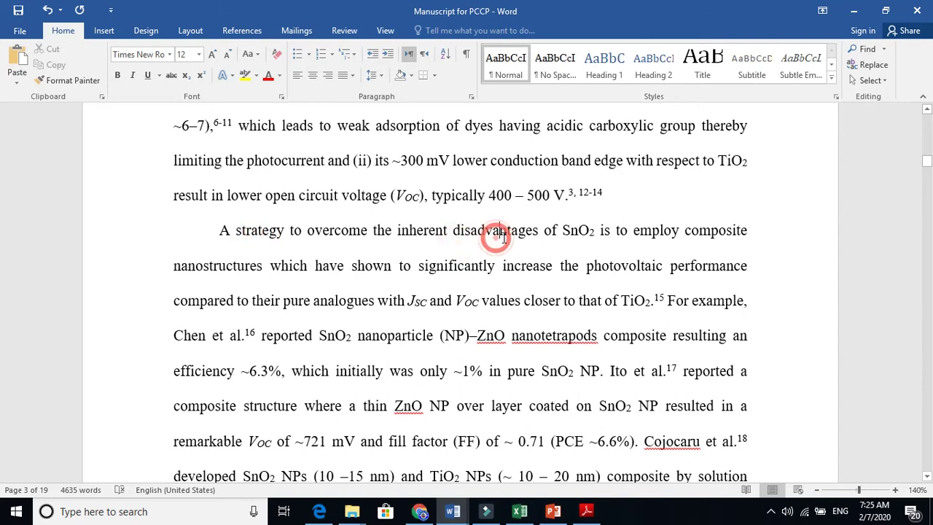
pyautogui.click(563, 236)
pyautogui.click(664, 232)
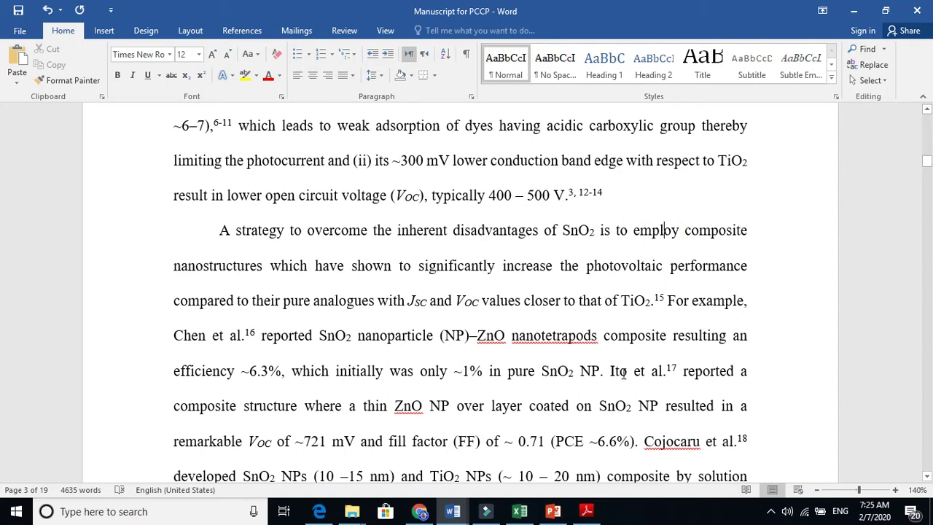
pyautogui.click(927, 477)
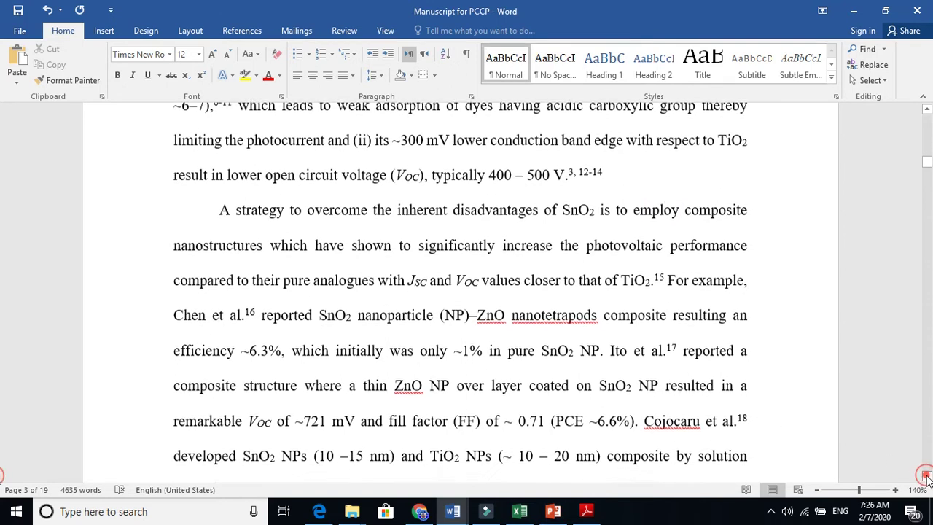
pyautogui.click(928, 478)
pyautogui.click(927, 477)
pyautogui.click(927, 478)
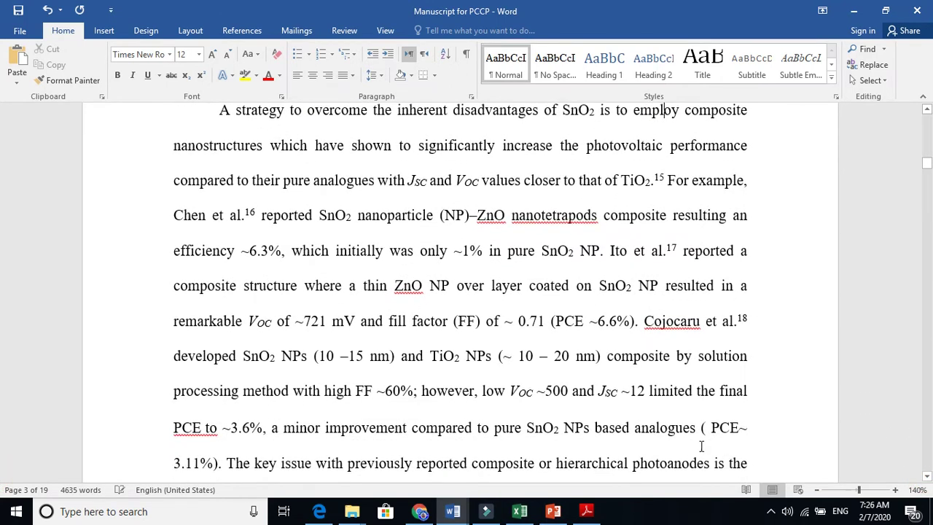
# Step: Yellow-highlight the lines on earlier composite studies, then continue onto page 4
pyautogui.moveTo(732, 405); pyautogui.dragTo(255, 144)
pyautogui.click(245, 75)
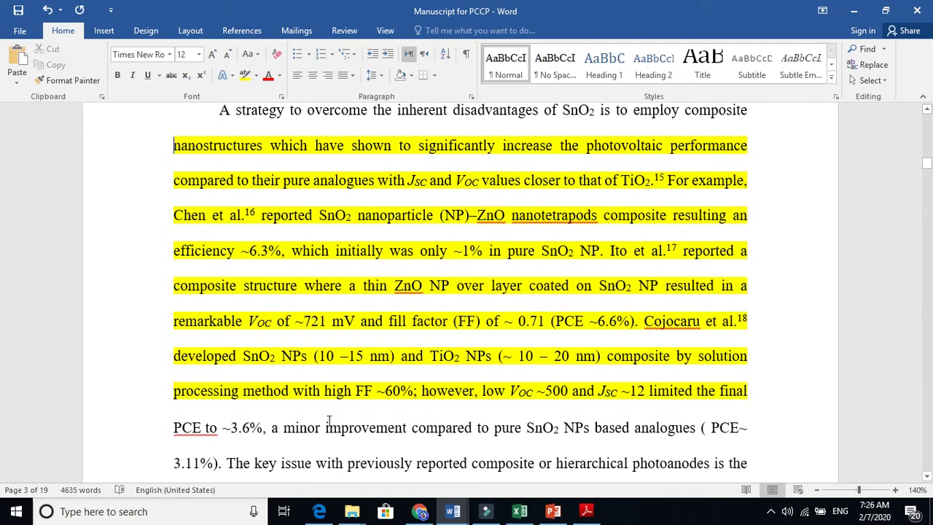
pyautogui.click(927, 477)
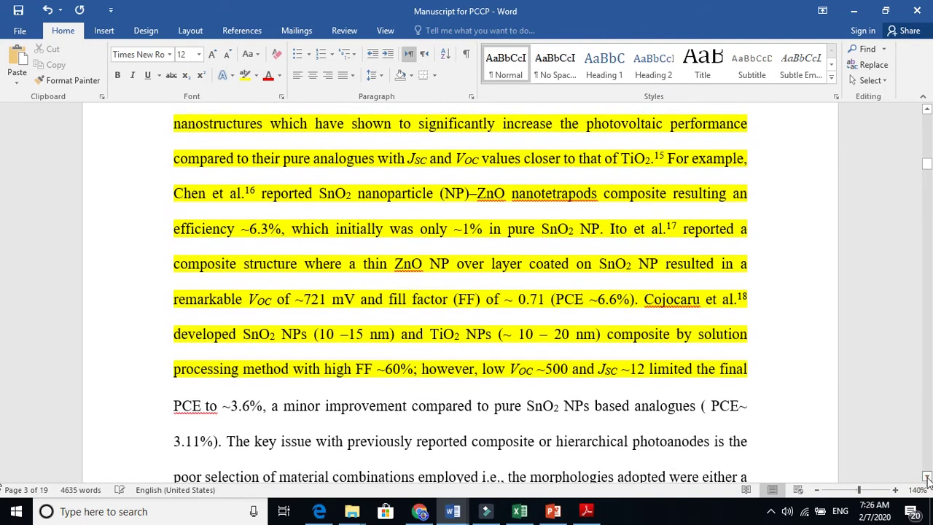
pyautogui.click(927, 477)
pyautogui.click(927, 477)
pyautogui.click(927, 477)
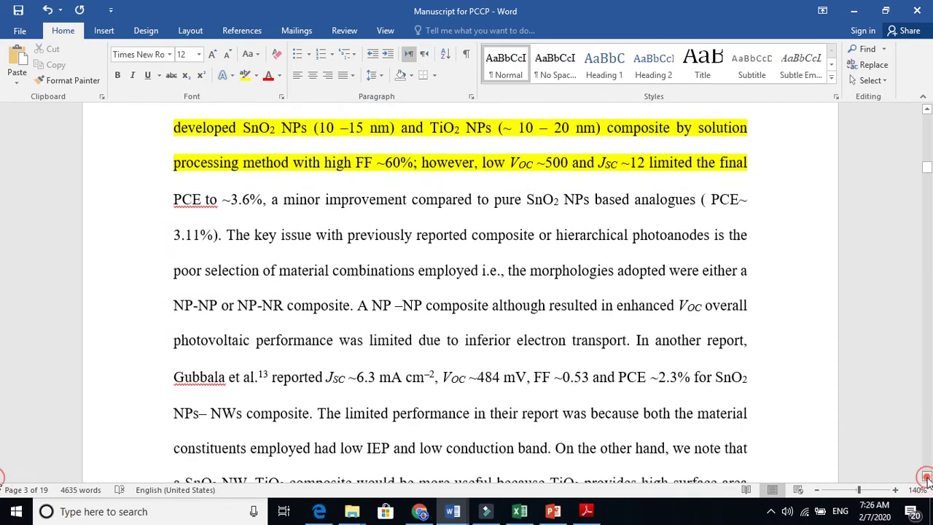
pyautogui.click(927, 478)
pyautogui.click(927, 477)
pyautogui.click(927, 478)
pyautogui.click(928, 478)
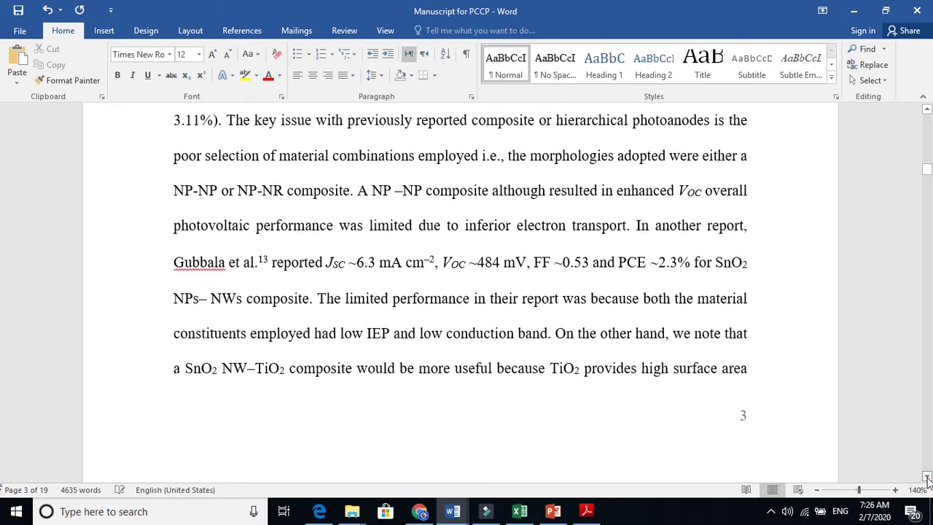
pyautogui.click(928, 478)
pyautogui.click(927, 478)
pyautogui.click(927, 478)
pyautogui.click(927, 478)
pyautogui.click(928, 478)
pyautogui.click(927, 477)
pyautogui.click(927, 478)
pyautogui.click(928, 477)
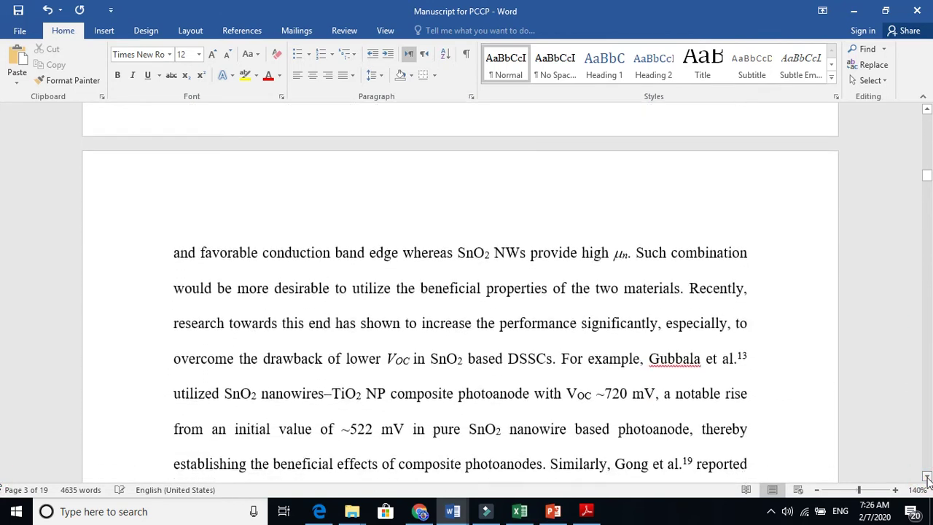
pyautogui.click(927, 478)
pyautogui.click(927, 478)
pyautogui.click(928, 478)
pyautogui.click(927, 478)
pyautogui.click(927, 478)
pyautogui.click(927, 477)
pyautogui.click(927, 477)
pyautogui.click(927, 478)
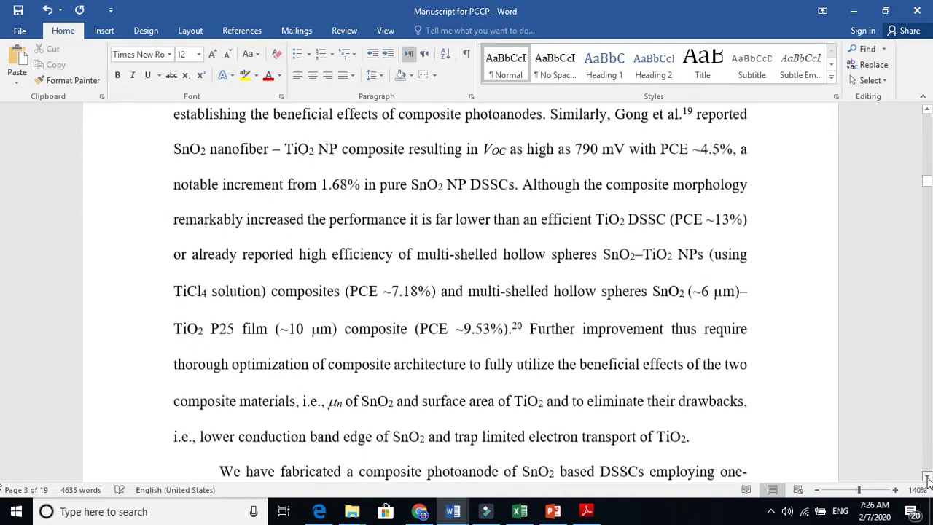
pyautogui.click(927, 478)
pyautogui.click(927, 477)
pyautogui.click(927, 478)
pyautogui.click(928, 477)
pyautogui.click(928, 477)
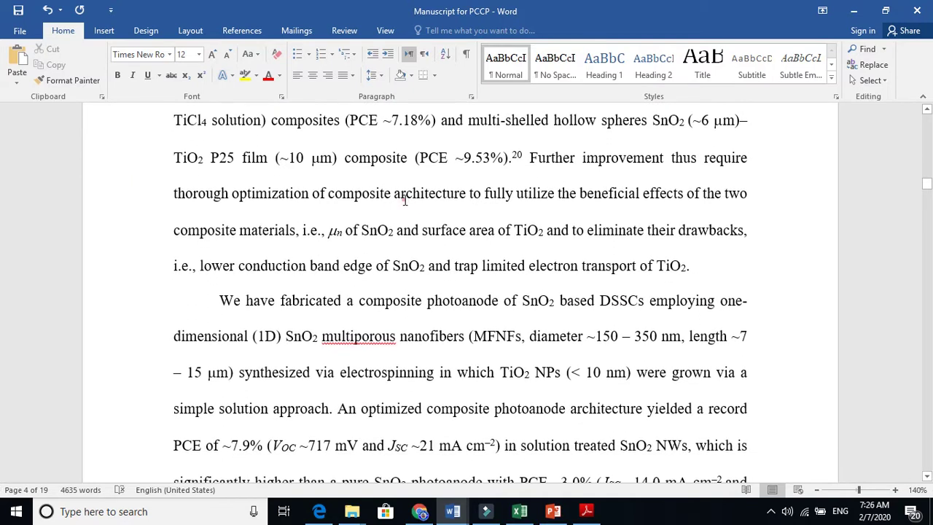
# Step: Yellow-highlight the passage from 'composites (PCE ~7.18%)' through 'transport of TiO2.'
pyautogui.moveTo(688, 263); pyautogui.dragTo(274, 142)
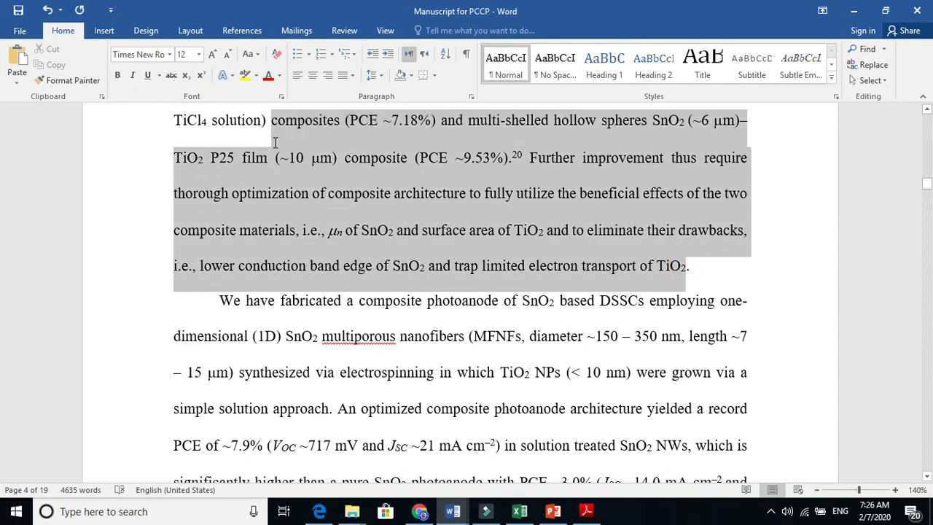
pyautogui.click(244, 75)
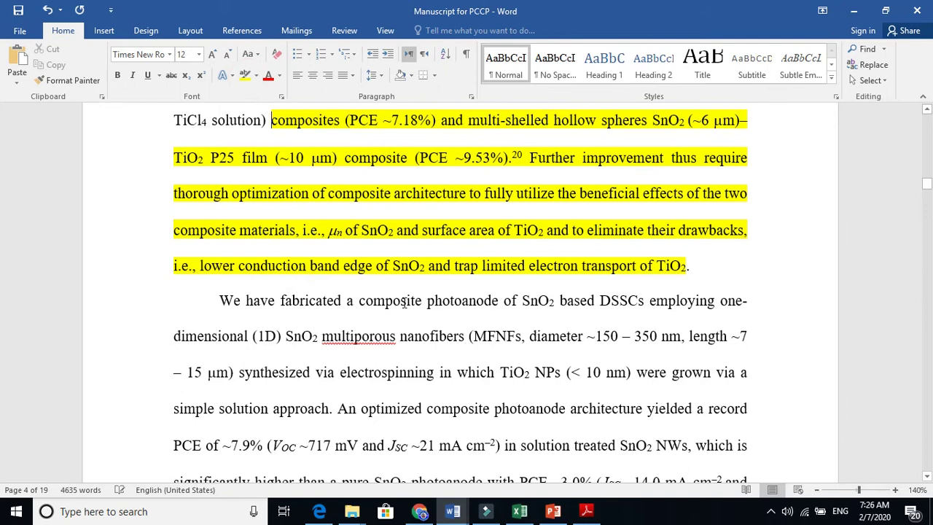
pyautogui.click(259, 307)
pyautogui.click(522, 304)
pyautogui.click(606, 308)
pyautogui.click(660, 313)
pyautogui.click(313, 342)
pyautogui.click(430, 342)
pyautogui.click(591, 342)
pyautogui.click(368, 374)
pyautogui.click(459, 379)
pyautogui.click(482, 381)
# Step: Highlight the sentence from 'We have fabricated' to 'solution approach' in bright green
pyautogui.moveTo(330, 414); pyautogui.dragTo(223, 308)
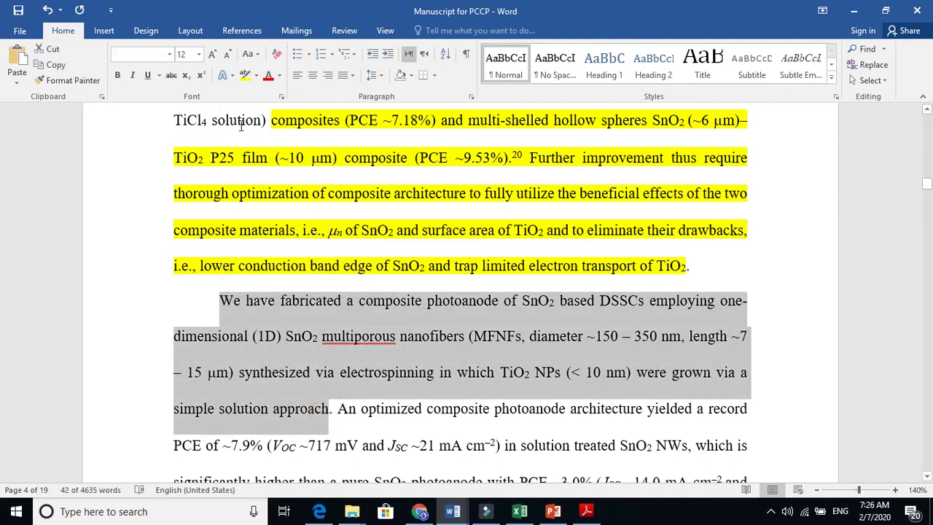
pyautogui.click(255, 75)
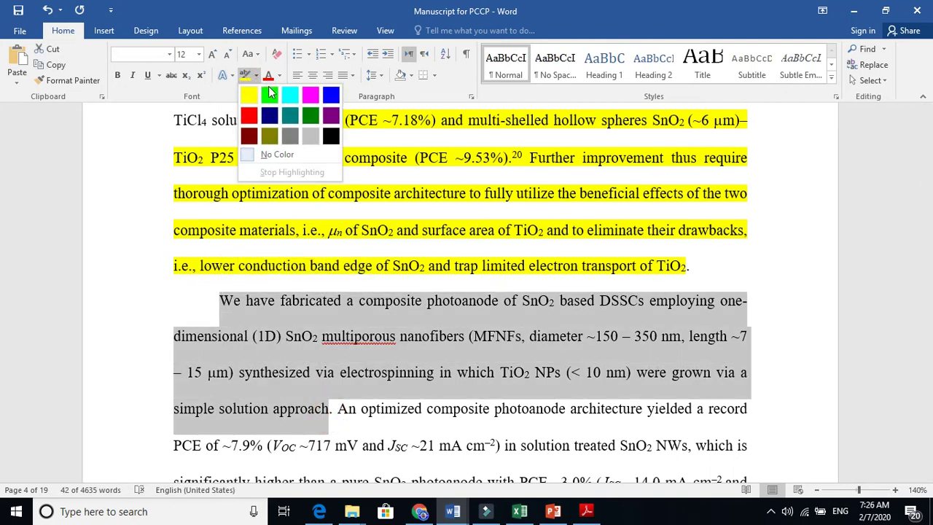
pyautogui.click(270, 96)
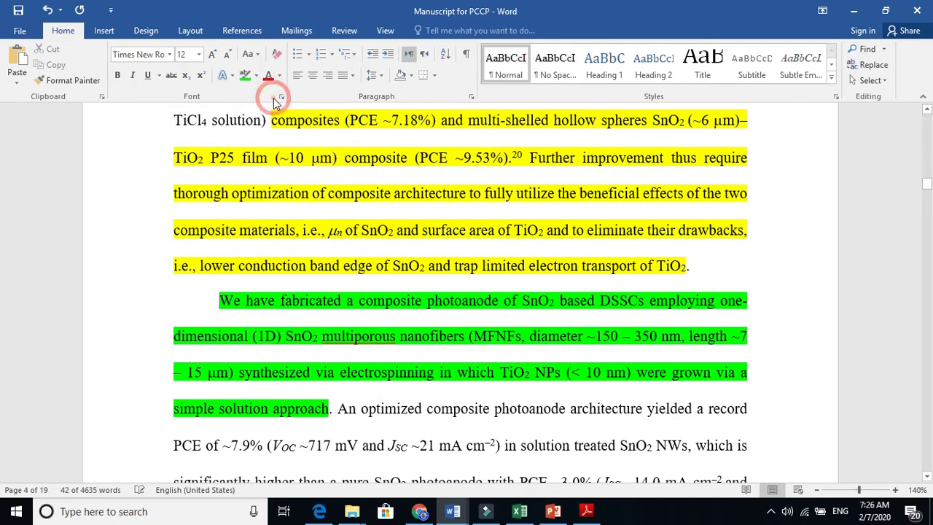
# Step: Highlight the record ~7.9% PCE with its VOC and ~21 mA JSC values in green
pyautogui.click(927, 476)
pyautogui.click(926, 477)
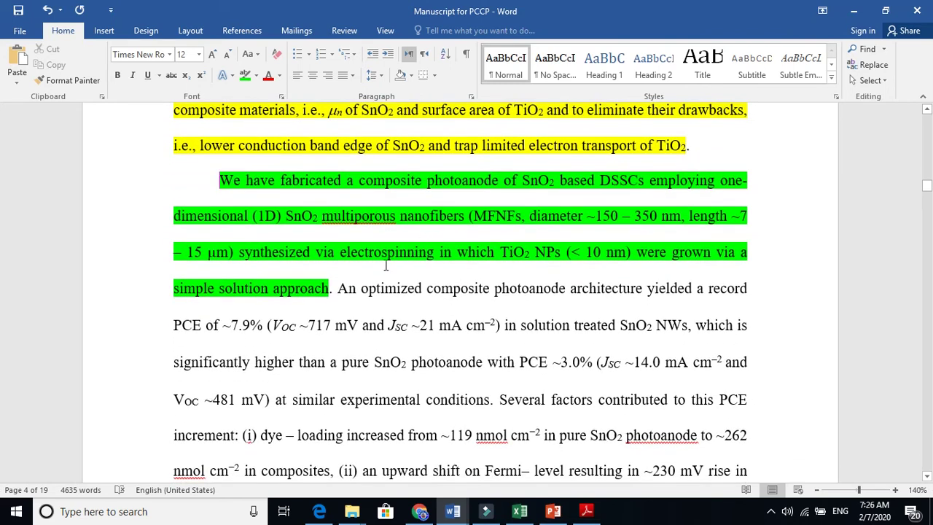
pyautogui.click(233, 325)
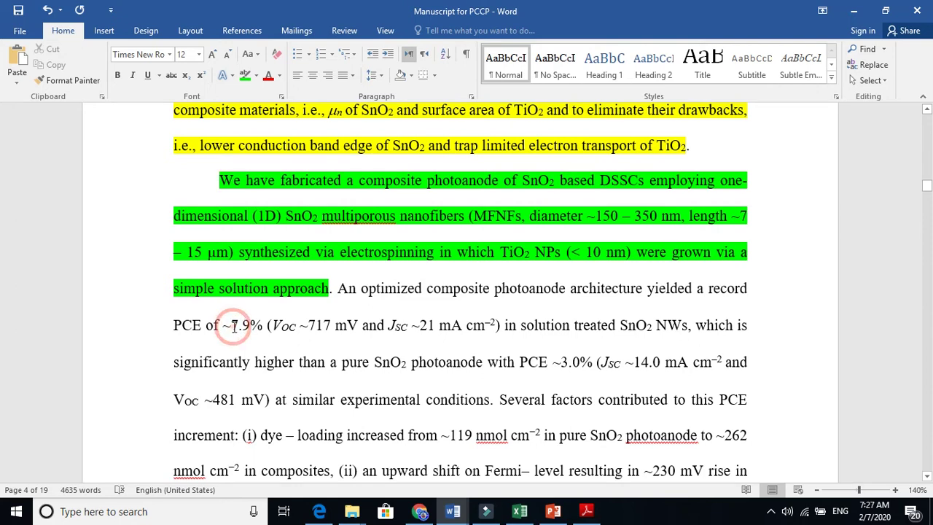
pyautogui.moveTo(233, 326); pyautogui.dragTo(448, 330)
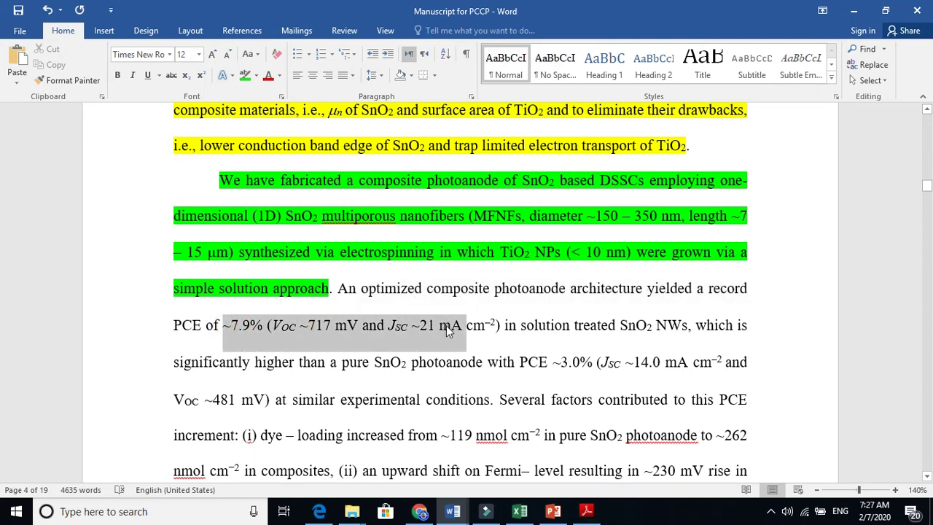
pyautogui.click(245, 75)
pyautogui.press('Right')
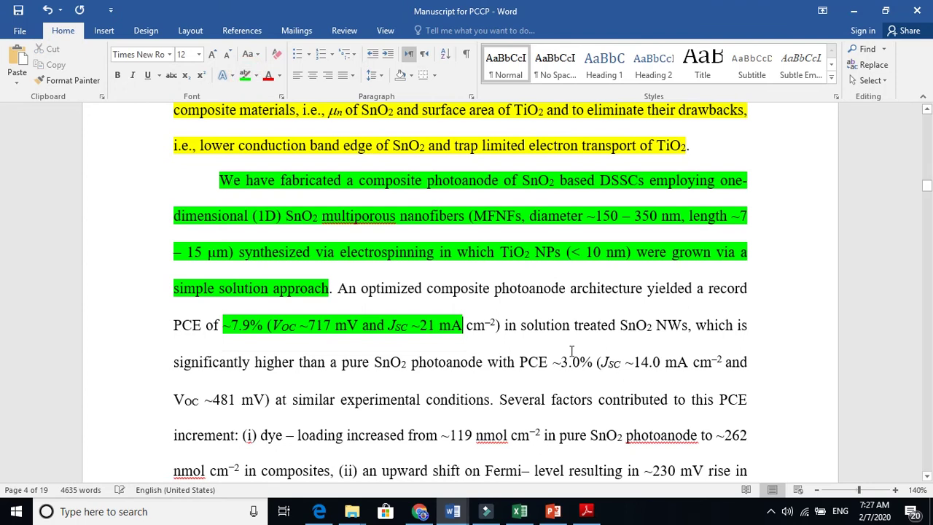
# Step: Move down to the Introduction's closing lifetime sentence (τn ~20 to ~60 ms) on page 5
pyautogui.click(927, 477)
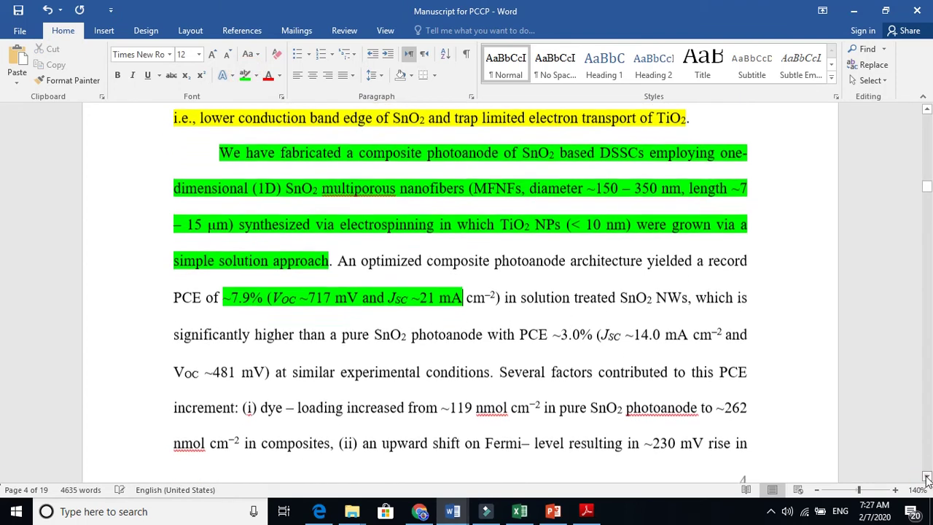
pyautogui.scroll(-5, 927, 477)
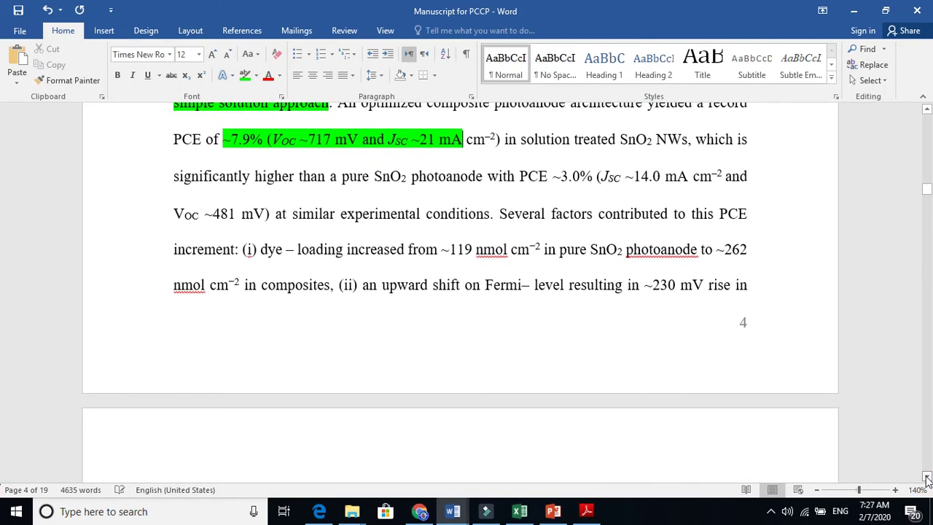
pyautogui.moveTo(450, 251); pyautogui.dragTo(456, 256)
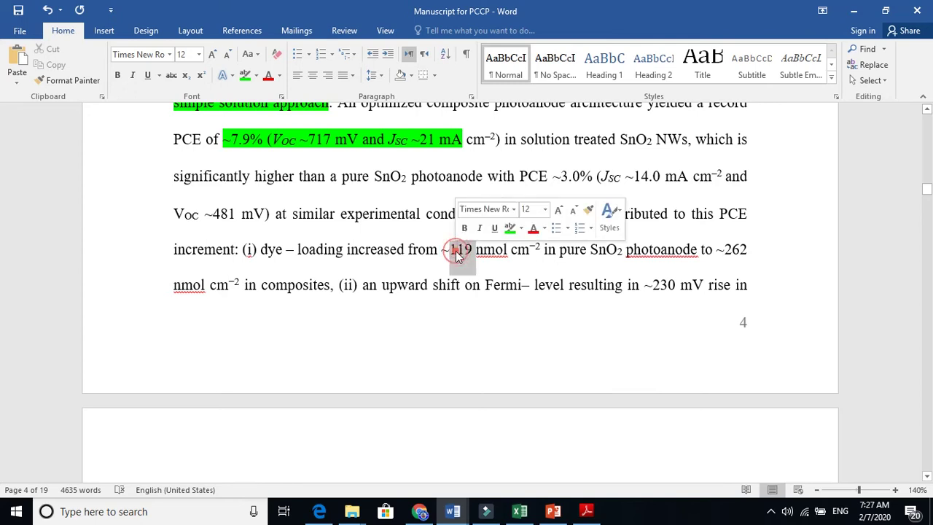
pyautogui.click(559, 252)
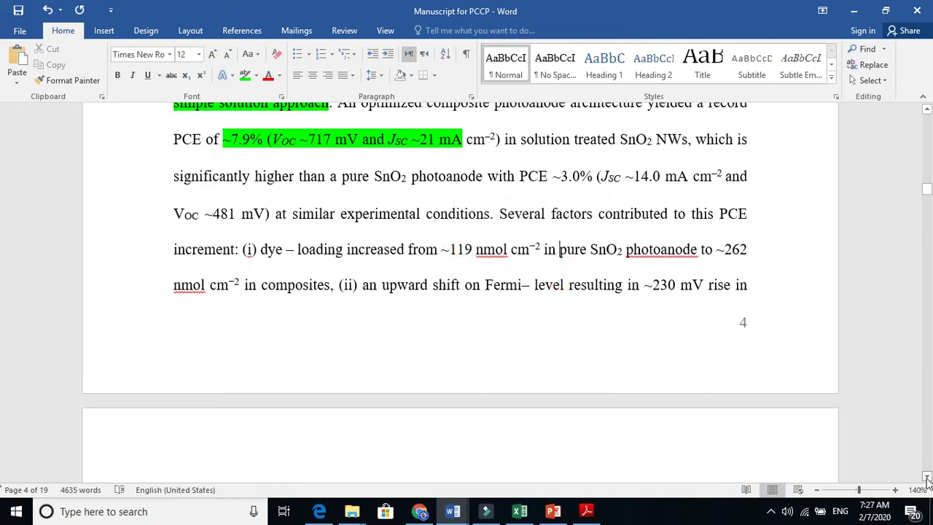
pyautogui.scroll(-5, 927, 478)
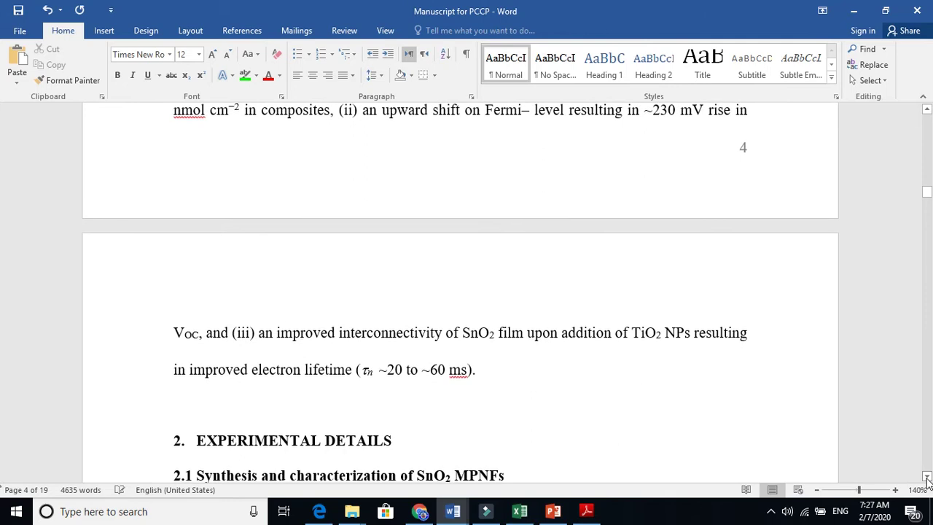
pyautogui.click(453, 373)
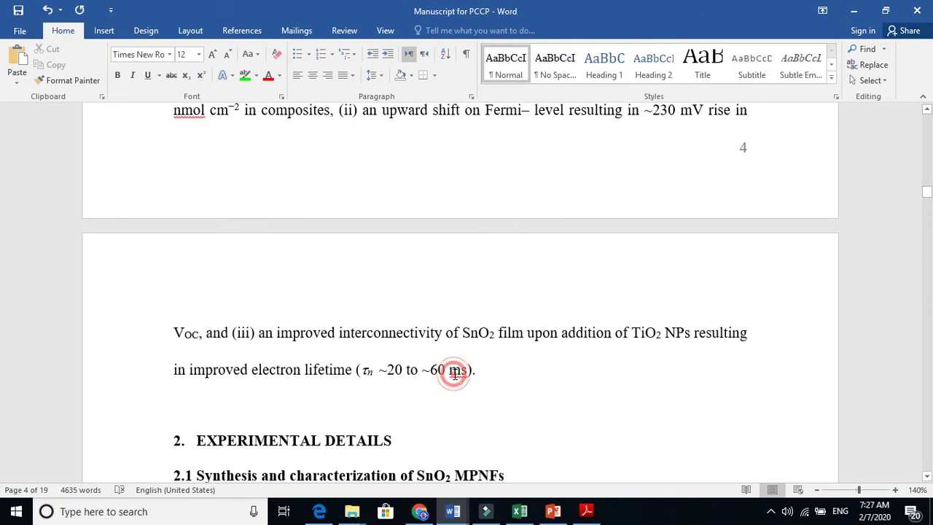
pyautogui.doubleClick(667, 111)
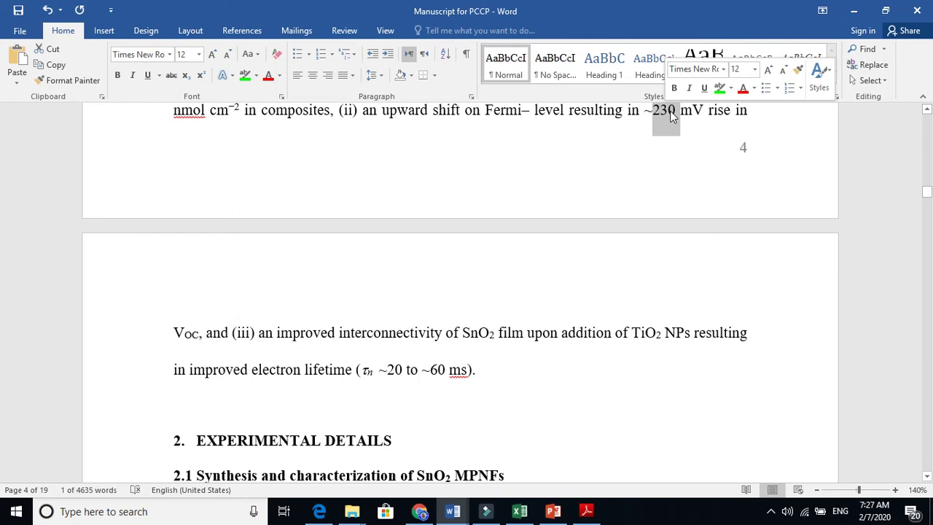
pyautogui.click(927, 111)
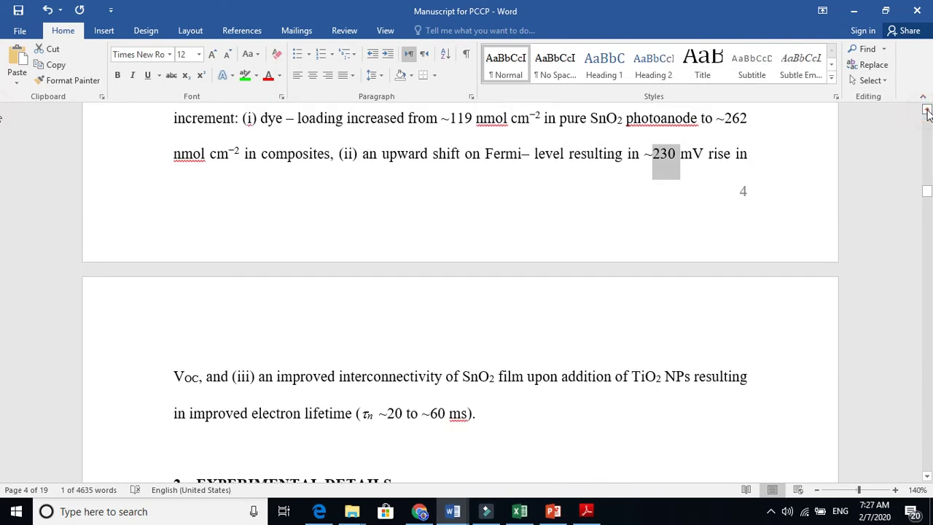
pyautogui.click(927, 111)
pyautogui.click(462, 425)
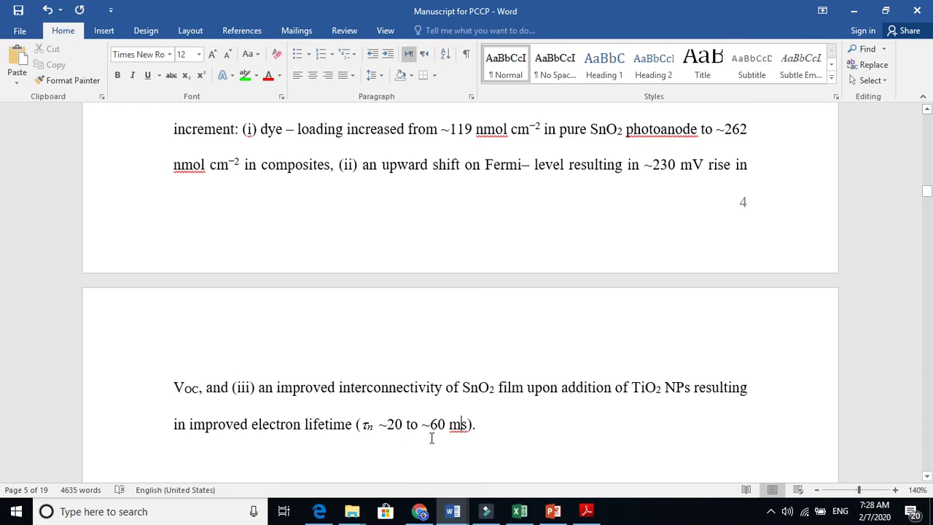
# Step: Drag-select the own-work paragraph, from 'We have fabricated a composite photoanode' through '~60 ms).'
pyautogui.moveTo(481, 431); pyautogui.dragTo(223, 379)
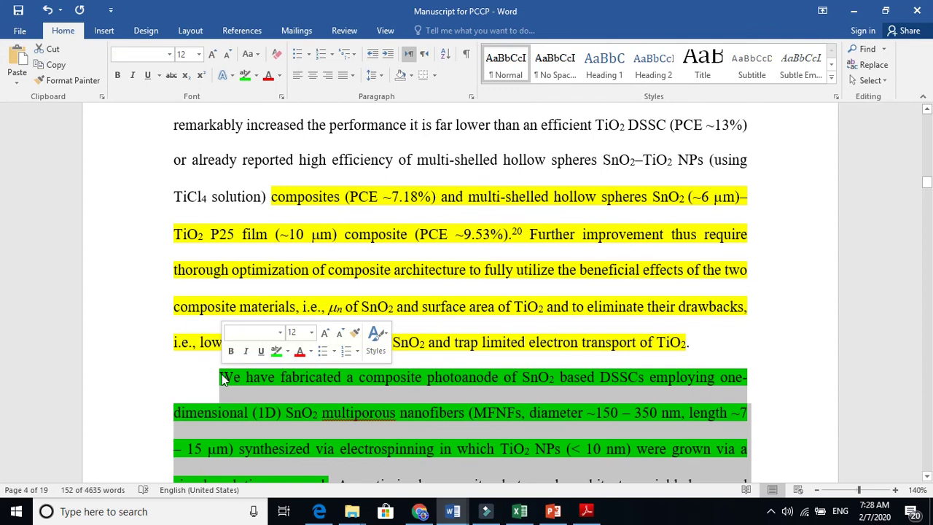